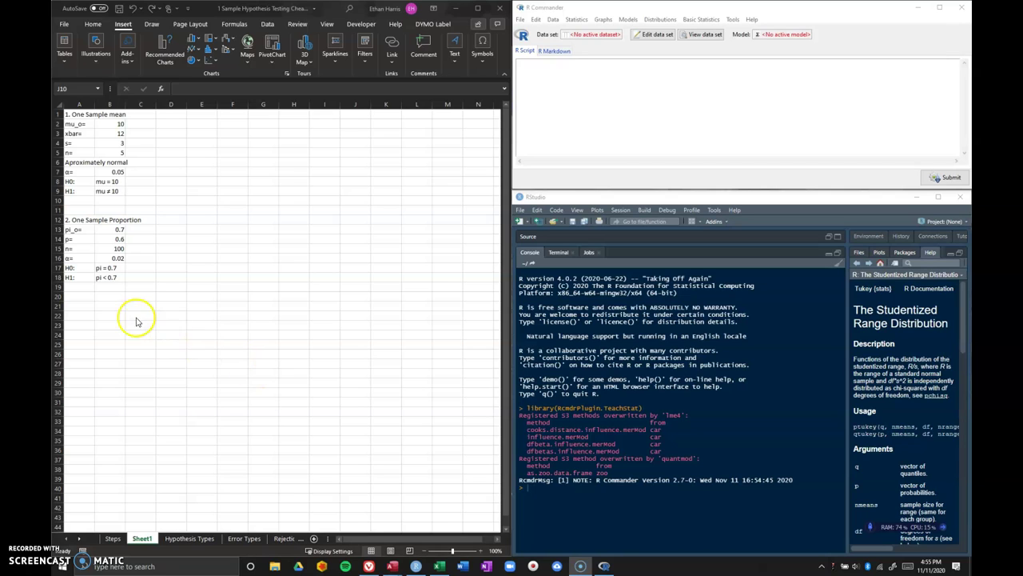
Move the proportion inputs from A11:B17 down to A19, then bring up the Prezi flowchart.
left_click_drag(74, 219, 116, 313)
left_click(161, 237)
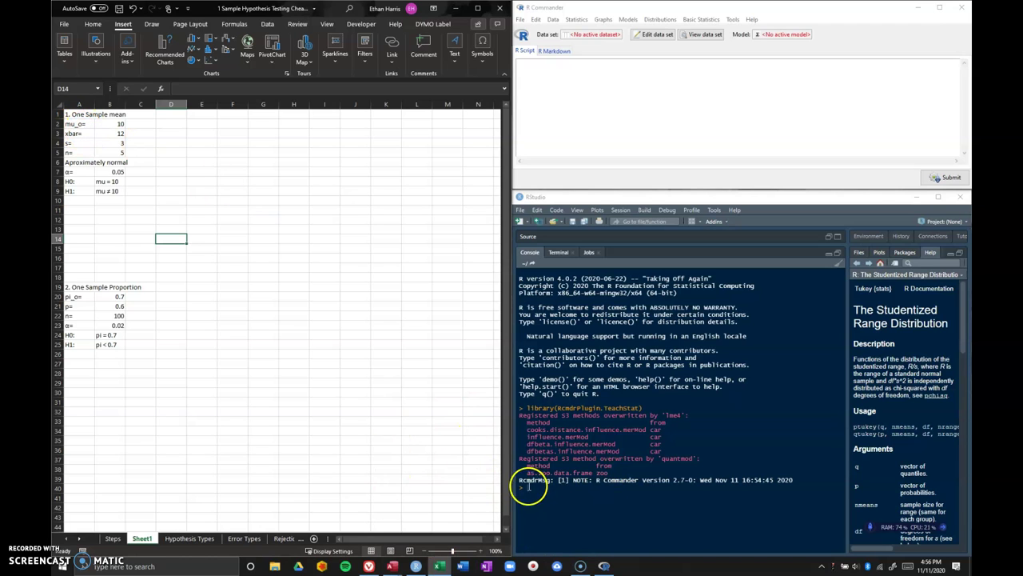
left_click(369, 566)
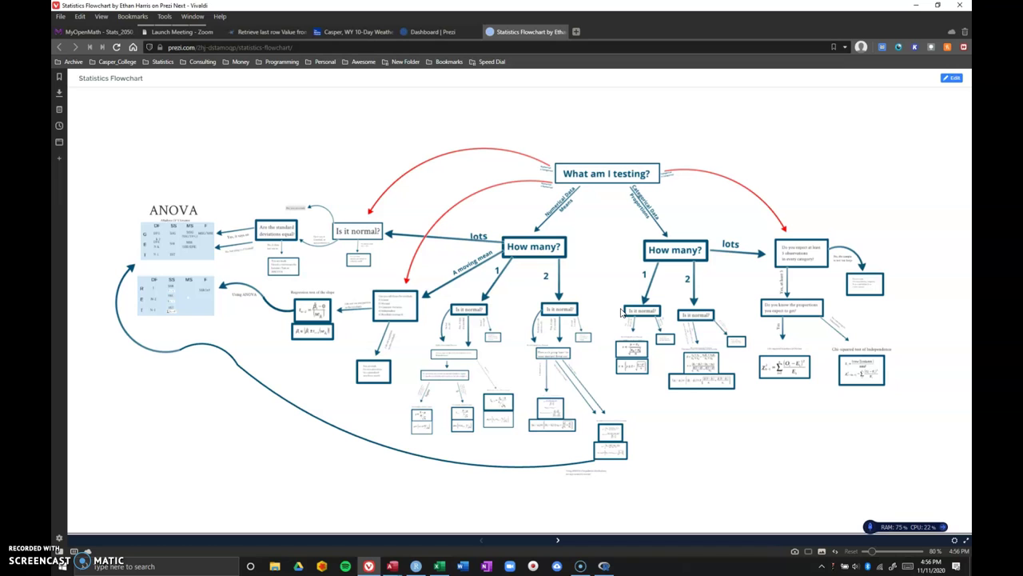
Follow the flowchart from 'What am I testing?' via Numerical Data Means to the one-sample t-test card.
left_click(625, 165)
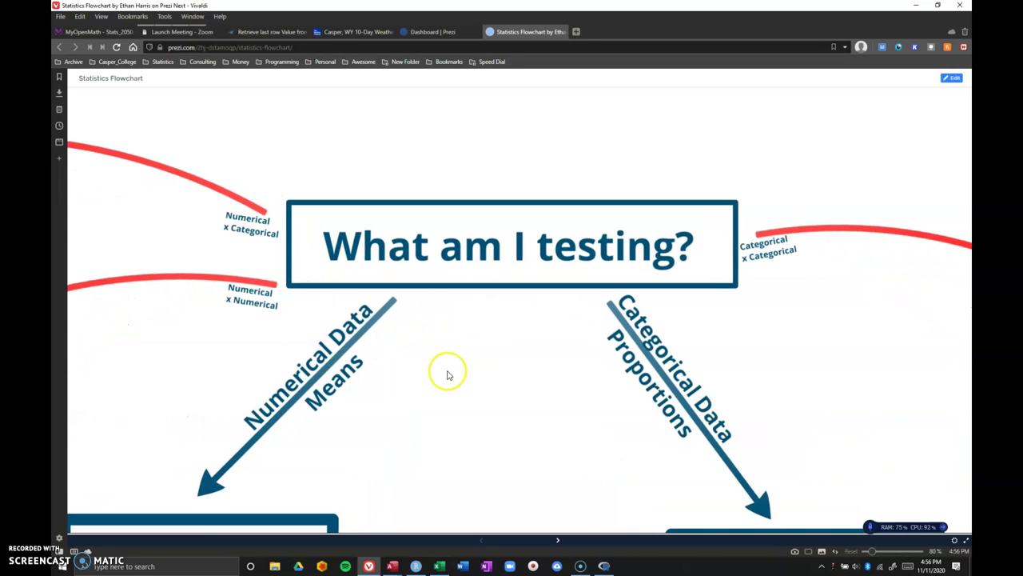
left_click(318, 418)
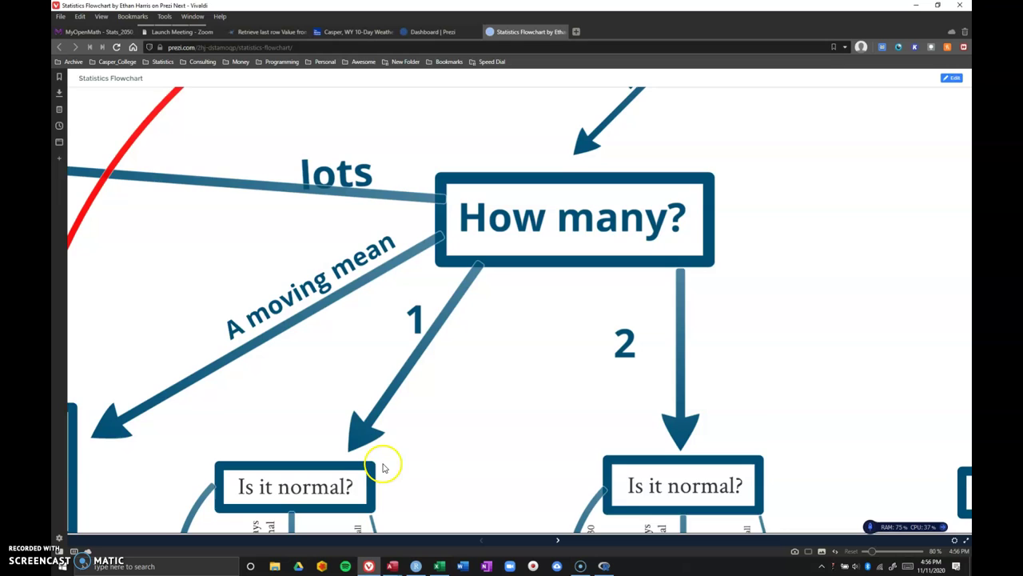
left_click_drag(384, 464, 447, 305)
key("Right")
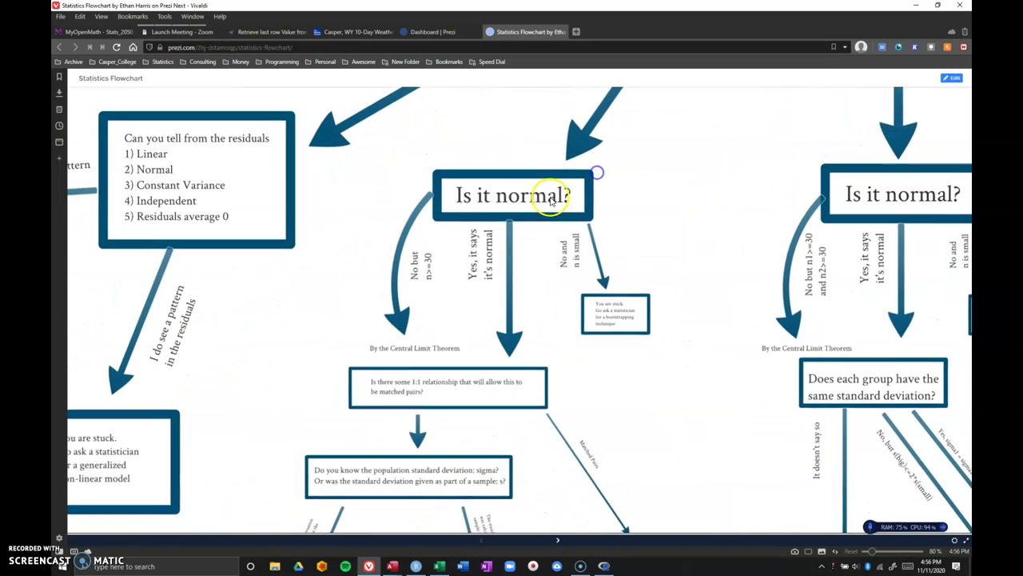
scroll(520, 235, "up", 2)
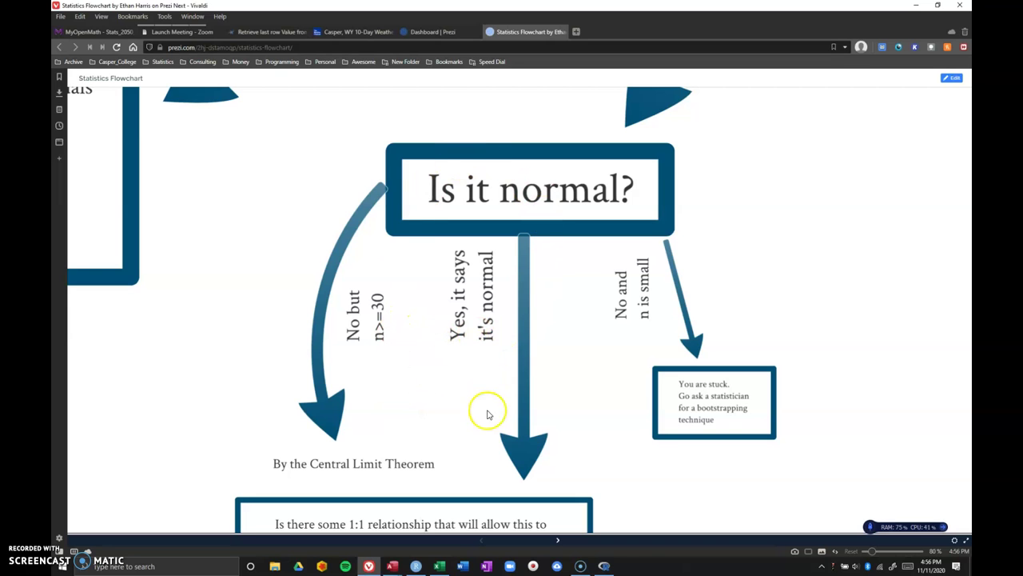
left_click_drag(478, 373, 425, 269)
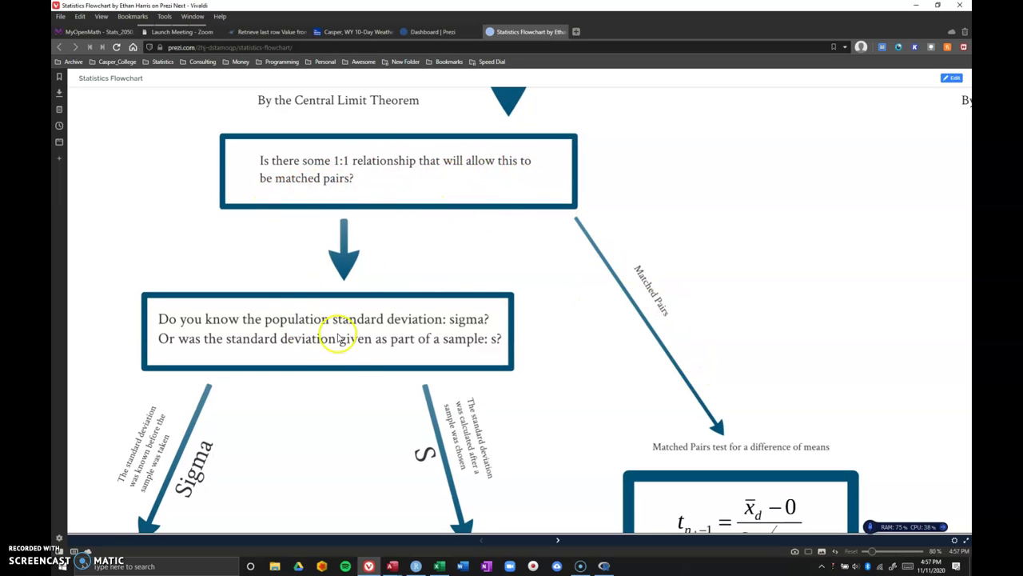
left_click_drag(326, 353, 400, 160)
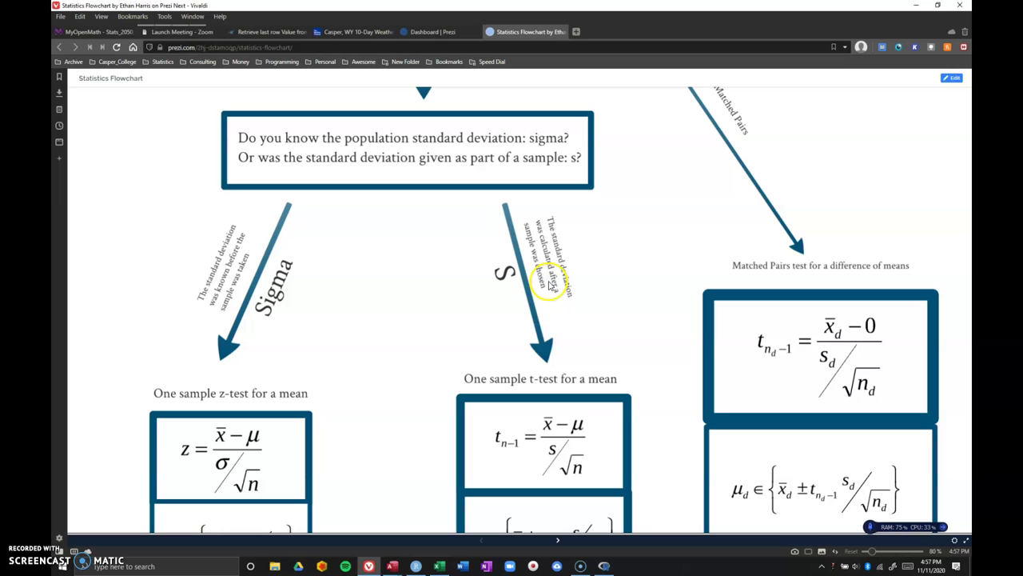
left_click(564, 338)
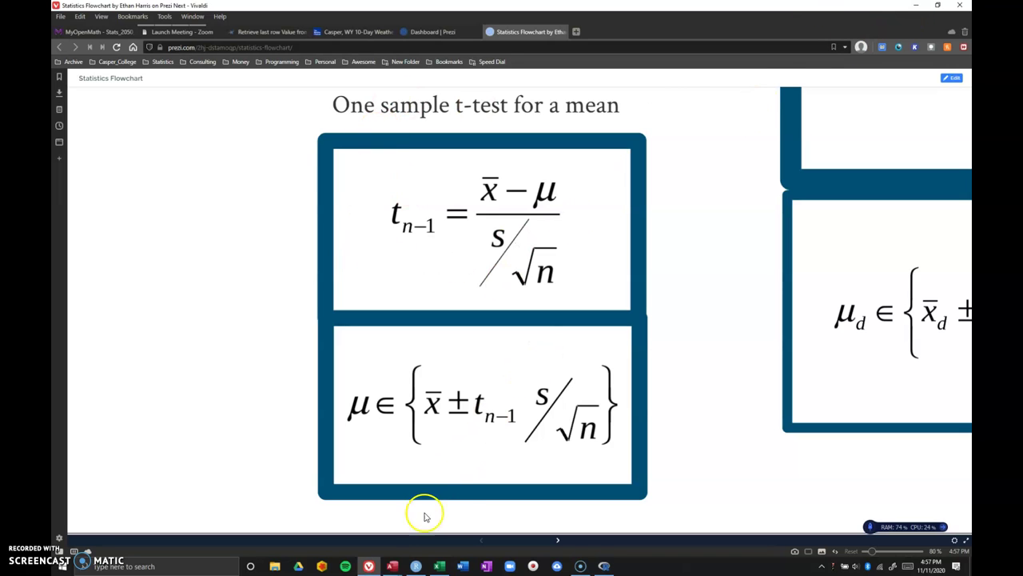
Back in Excel, label cell D3 't='.
left_click(439, 566)
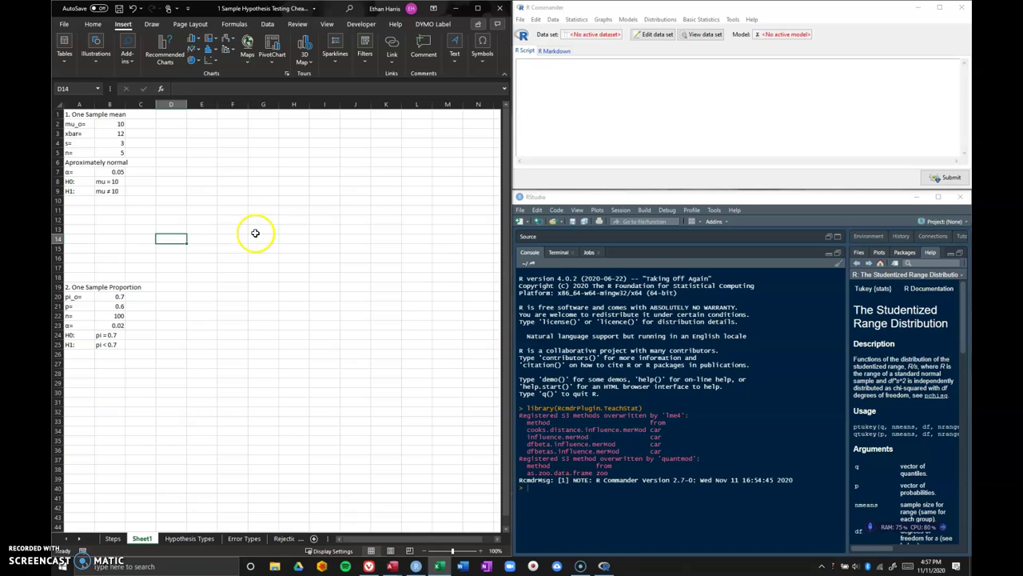
left_click(202, 181)
left_click(171, 133)
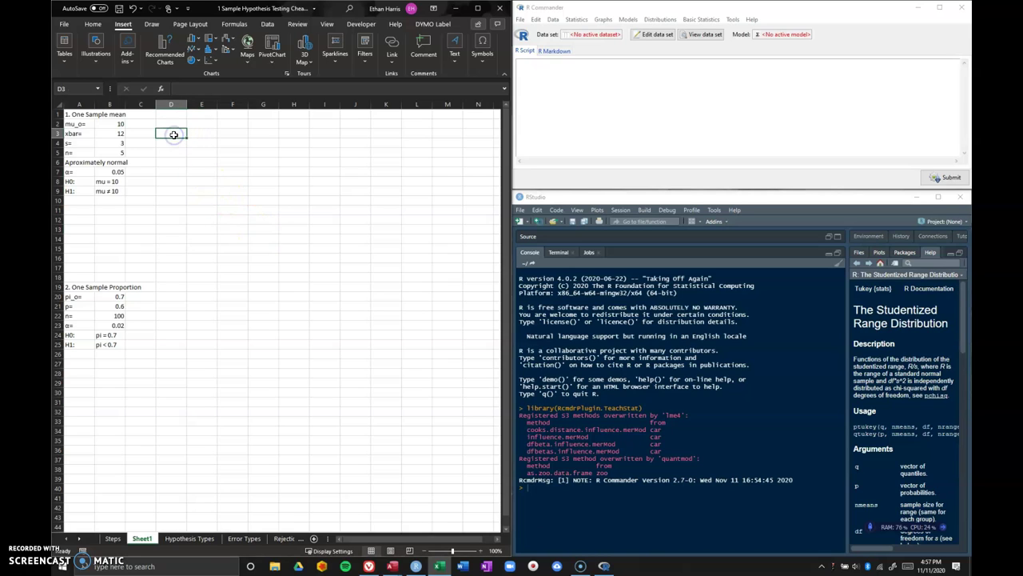
type("t=")
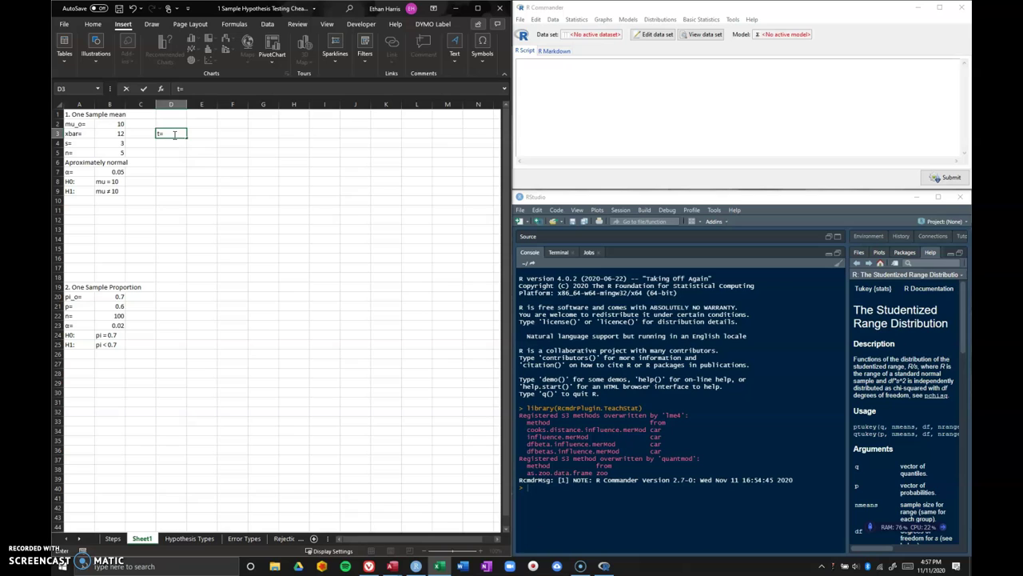
key("Tab")
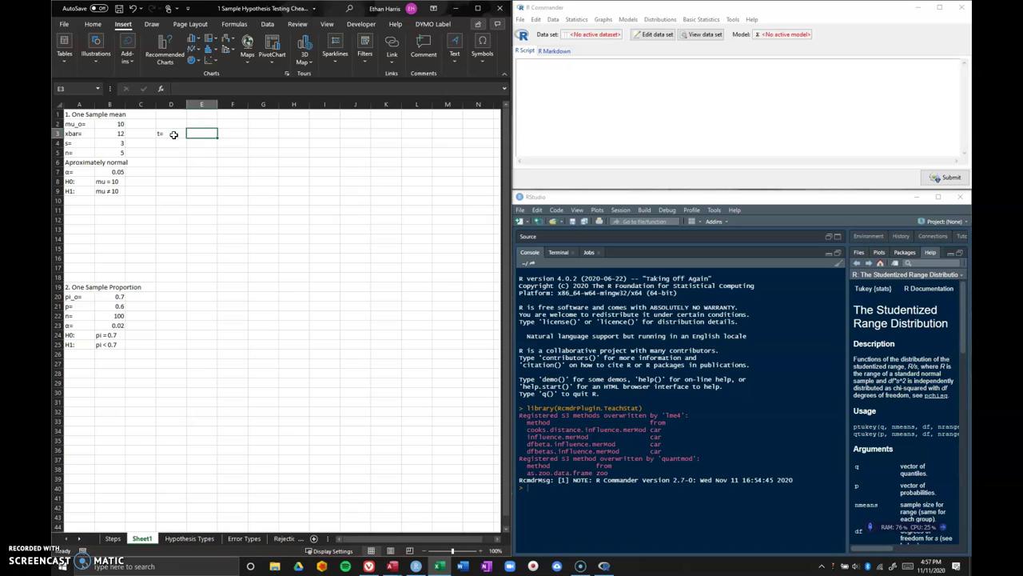
Enter =(B3-B2)/(B4/SQRT(B5)) in E3, giving the t statistic 1.490712.
type("=")
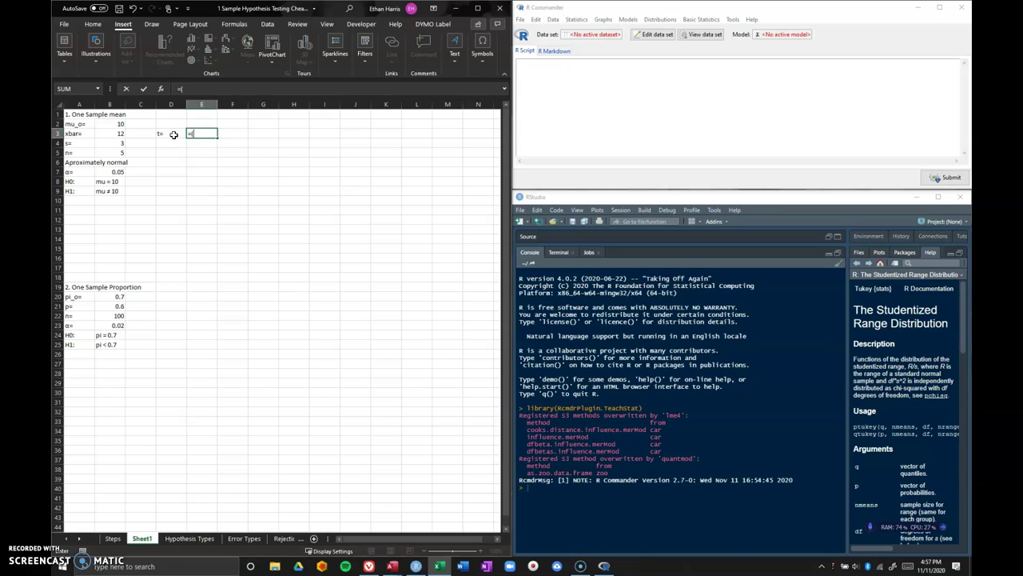
type("(")
left_click(111, 134)
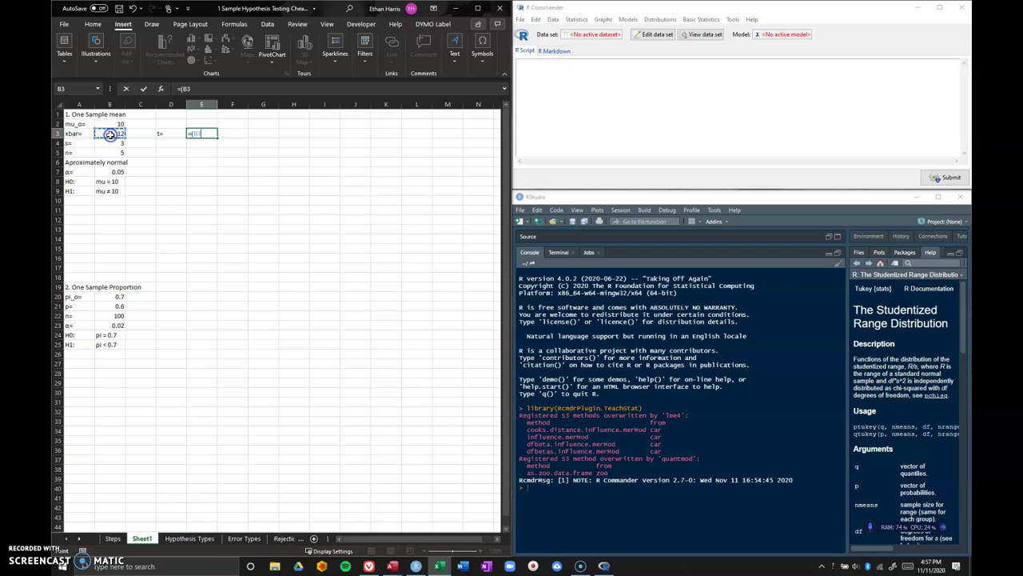
type("-")
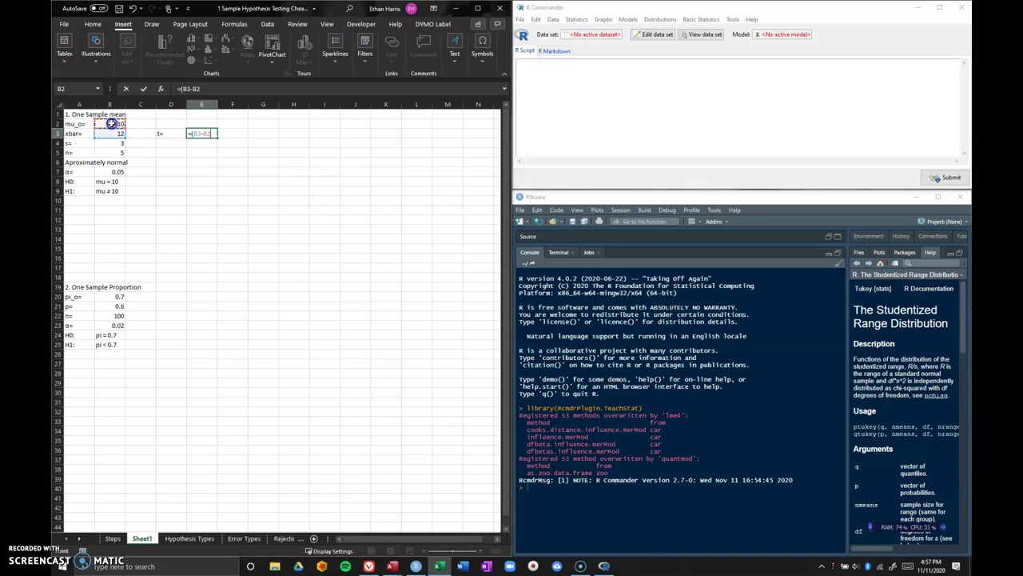
left_click(109, 124)
type(")/(")
left_click(110, 143)
type("/")
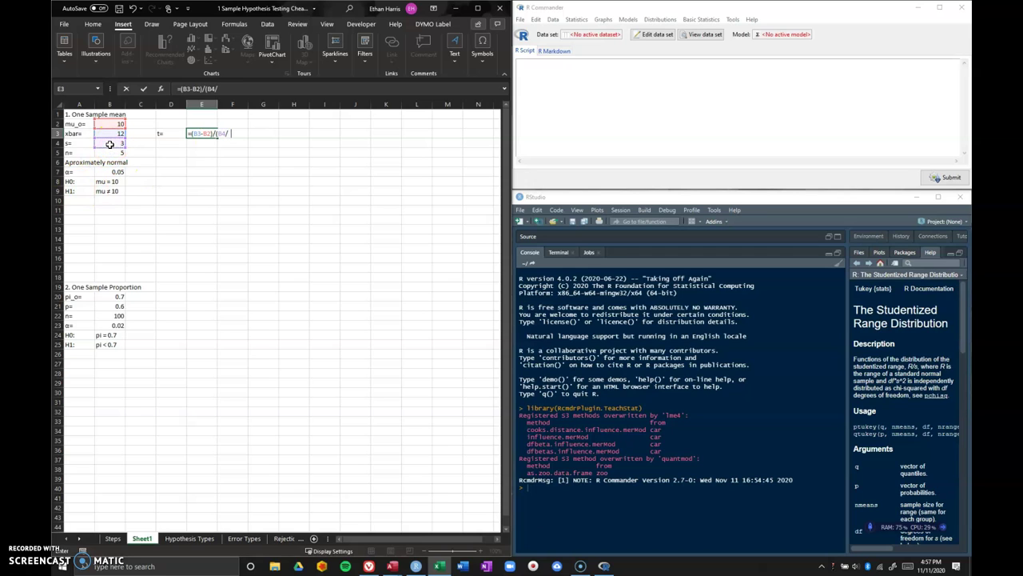
type("sqrt(")
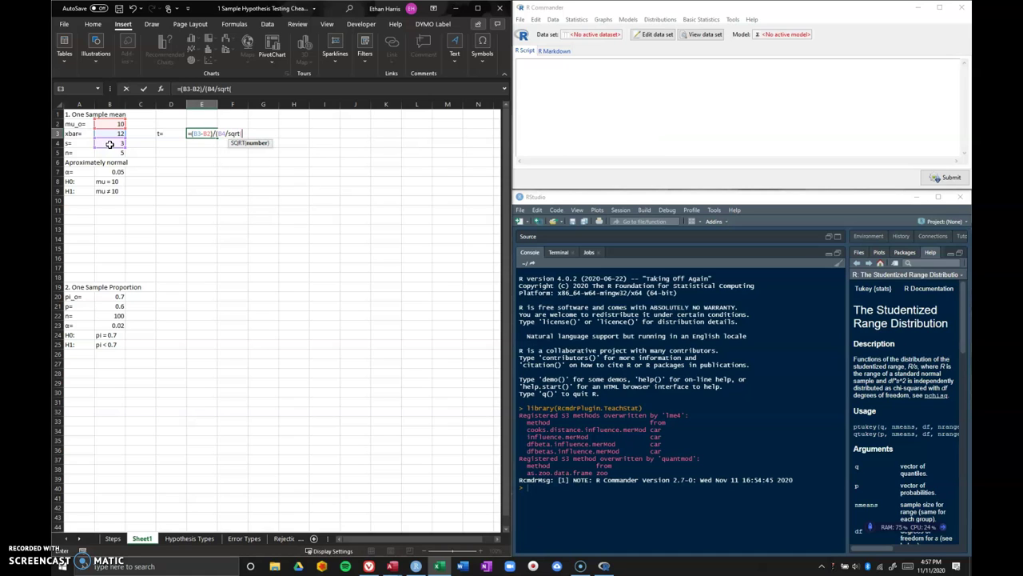
left_click(110, 152)
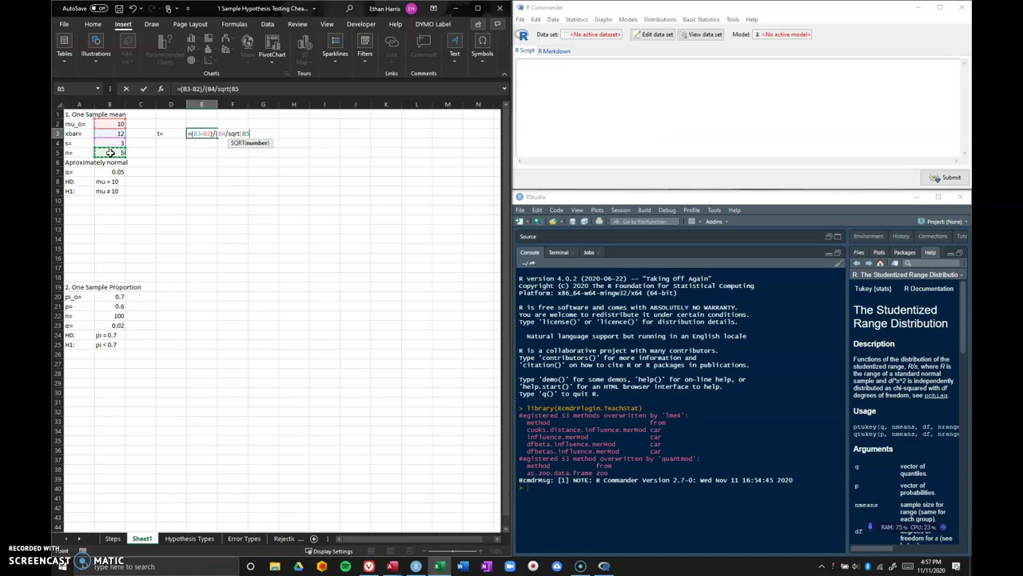
type("))")
key("Return")
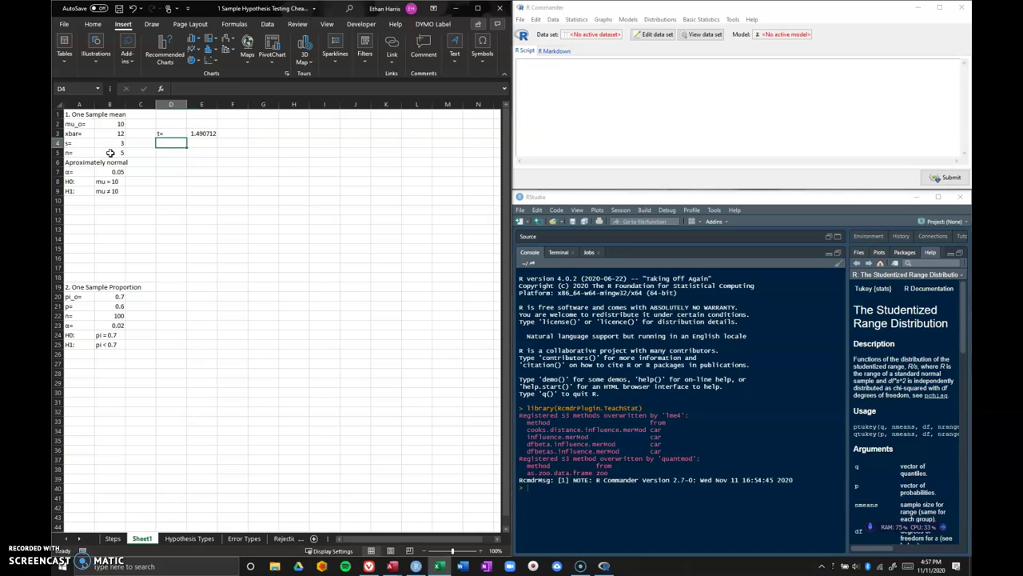
left_click(187, 142)
In R Commander, open the t Probabilities calculator from the menus.
left_click(672, 87)
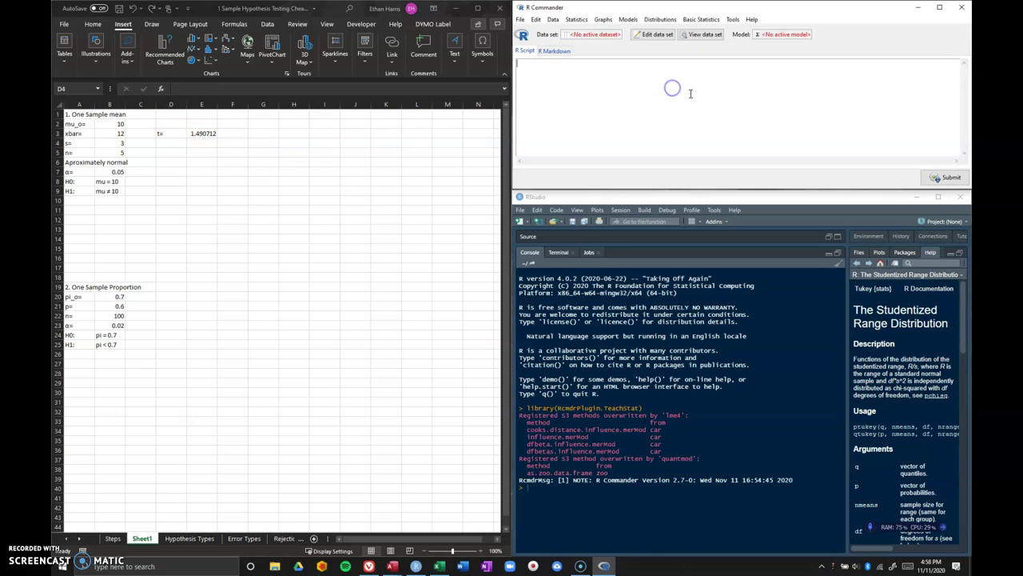
left_click(697, 20)
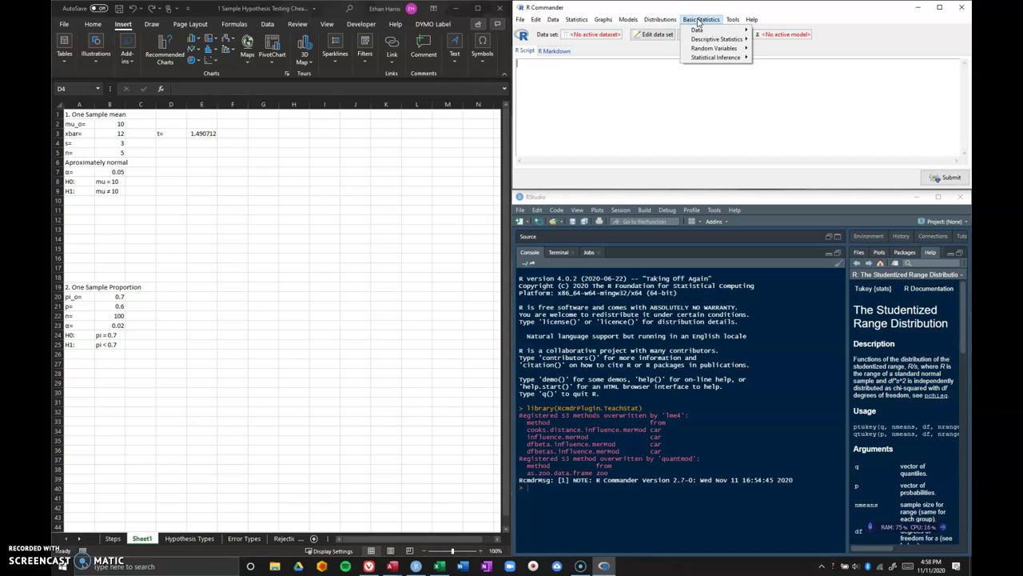
mouse_move(713, 48)
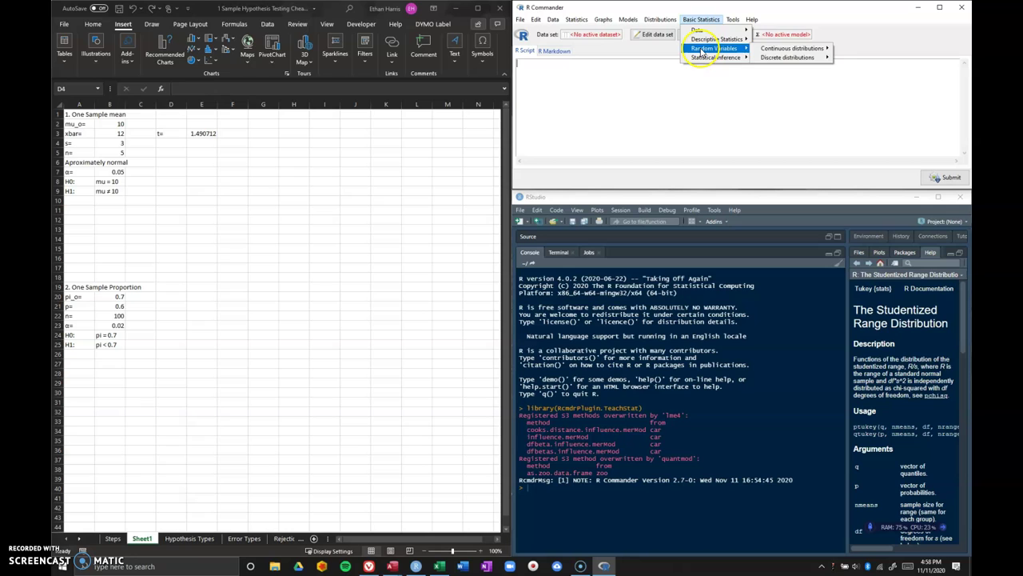
mouse_move(794, 49)
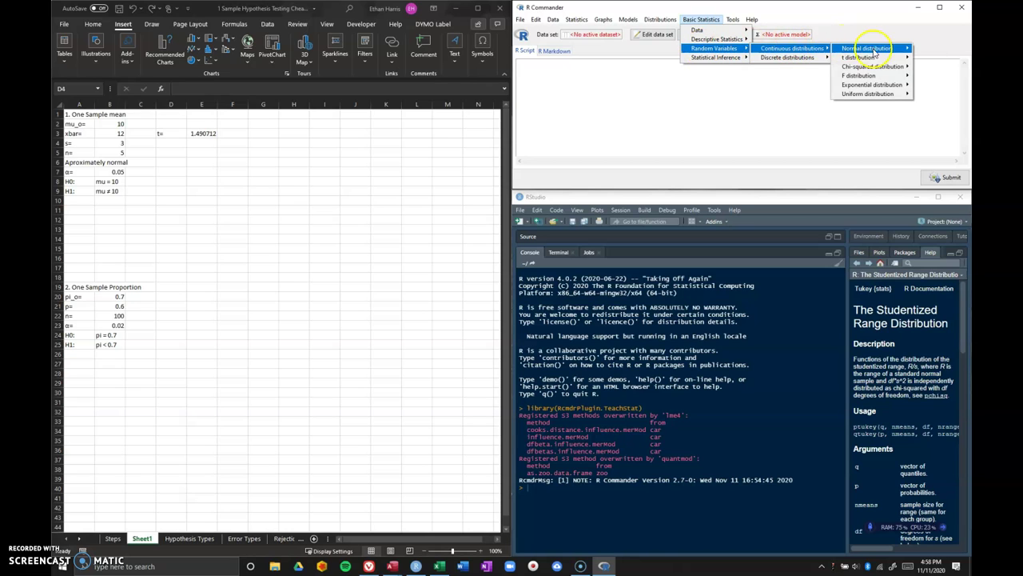
mouse_move(870, 59)
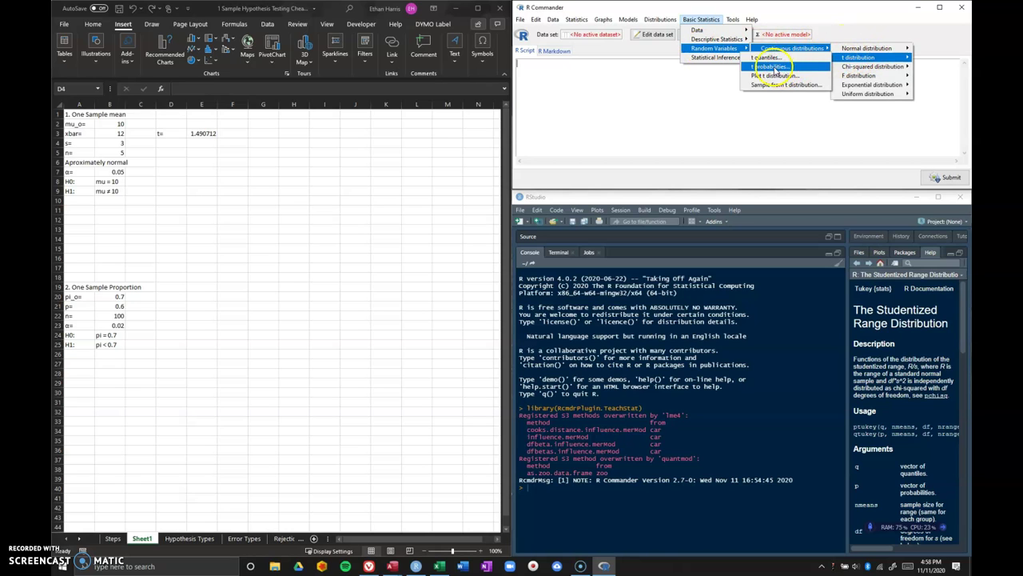
left_click(774, 67)
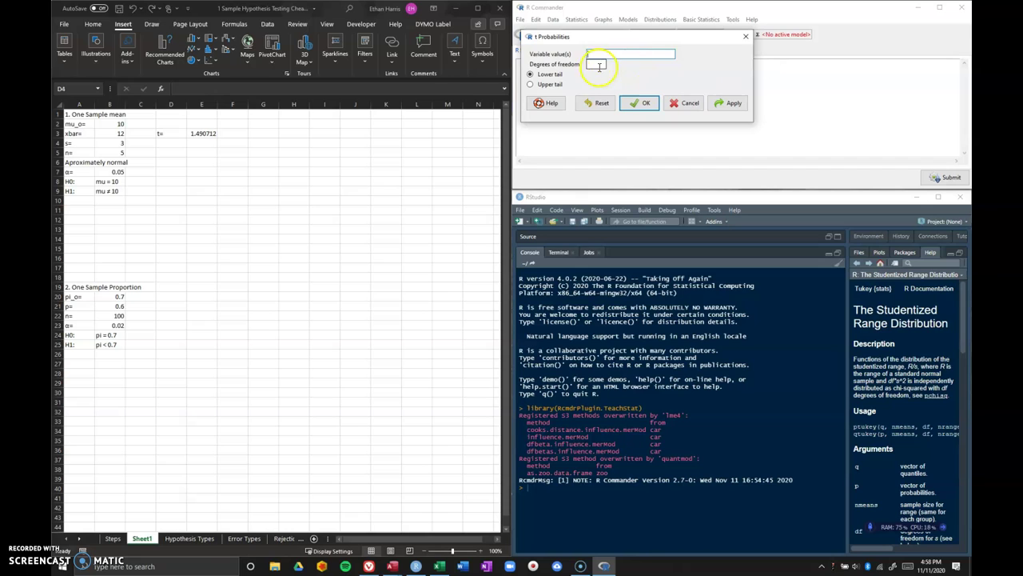
Compute the upper-tail probability for t = 1.490711985 with 4 df, giving 0.1051477.
left_click(201, 134)
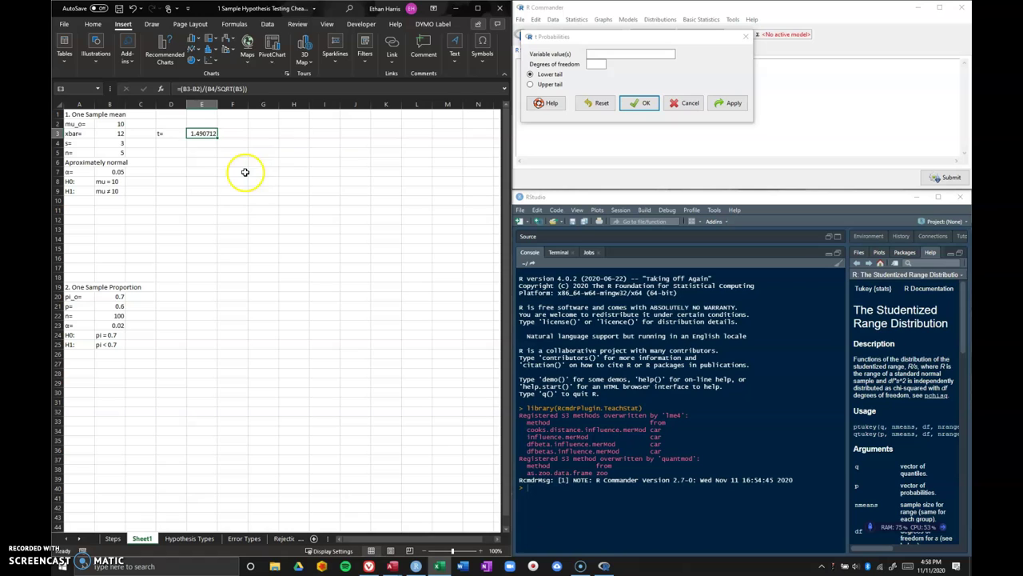
key("ctrl+c")
left_click(608, 54)
key("ctrl+v")
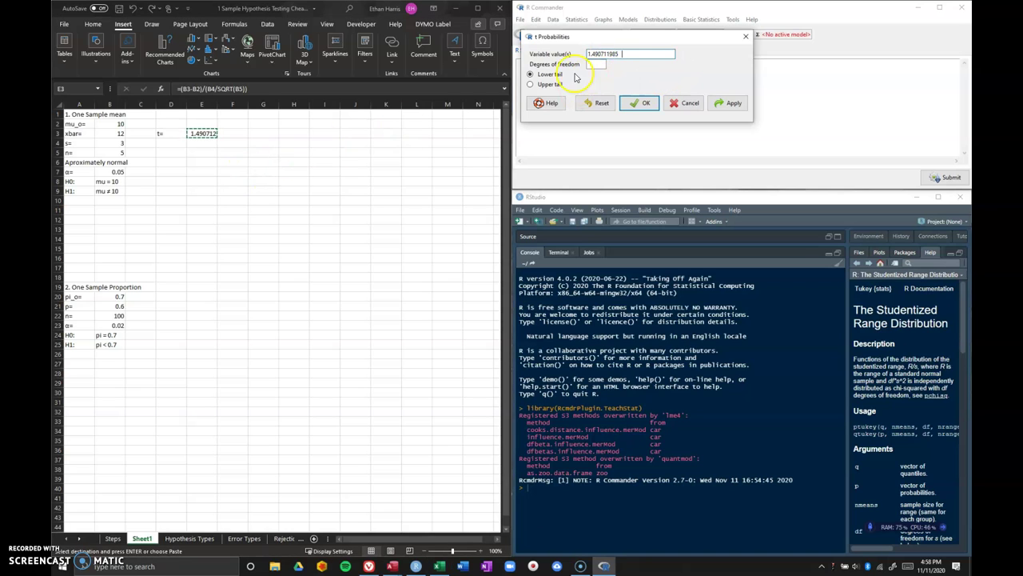
left_click(598, 64)
left_click(552, 103)
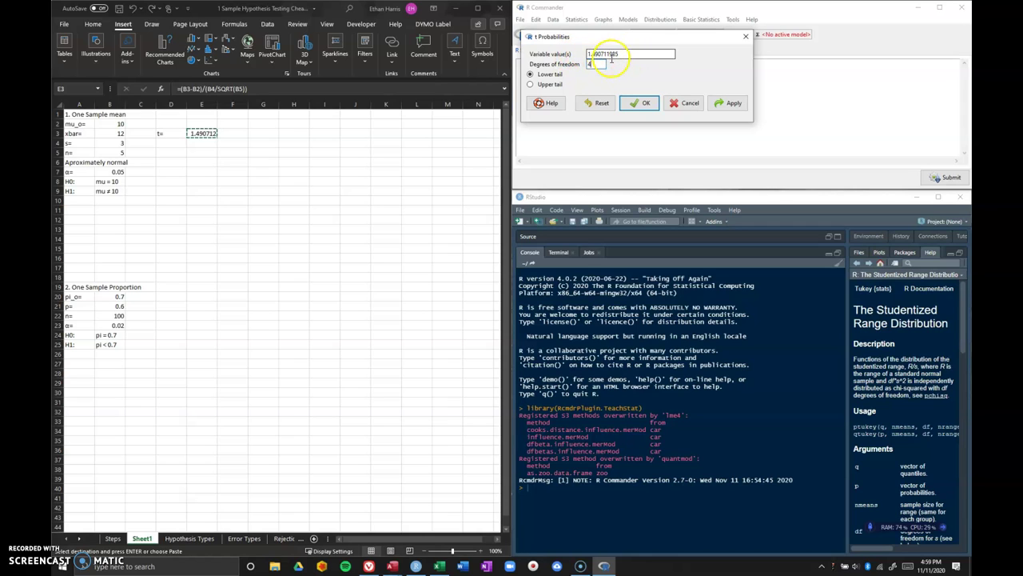
left_click(531, 84)
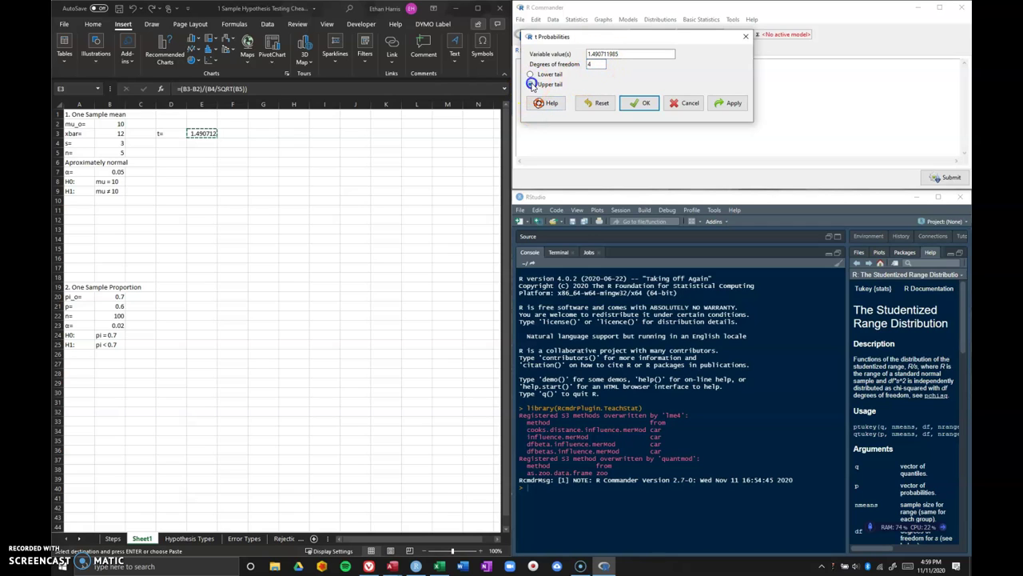
left_click(646, 106)
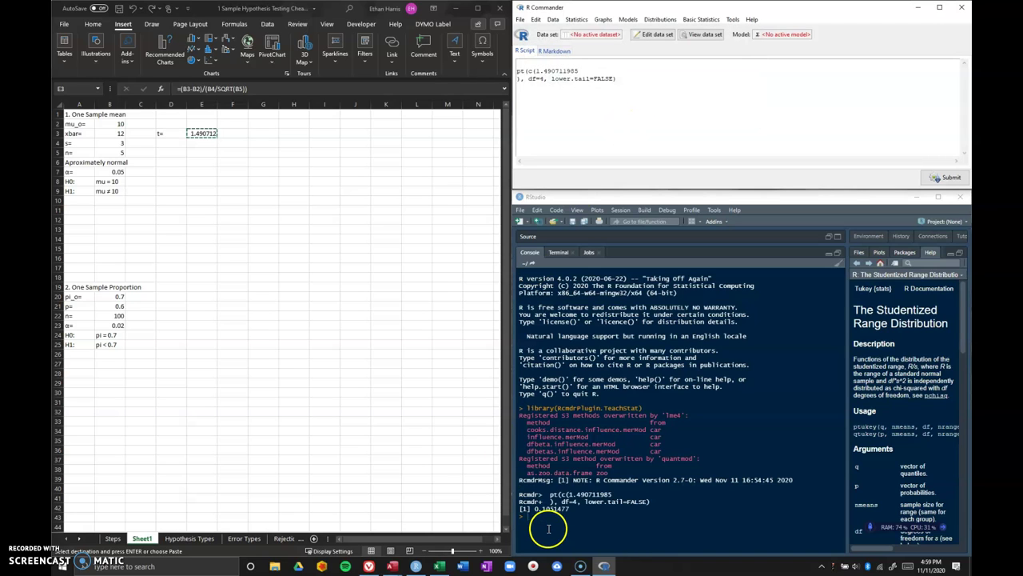
Multiply 0.1051477 by 2 at the console to get the two-sided p-value 0.2102954.
left_click_drag(578, 509, 534, 509)
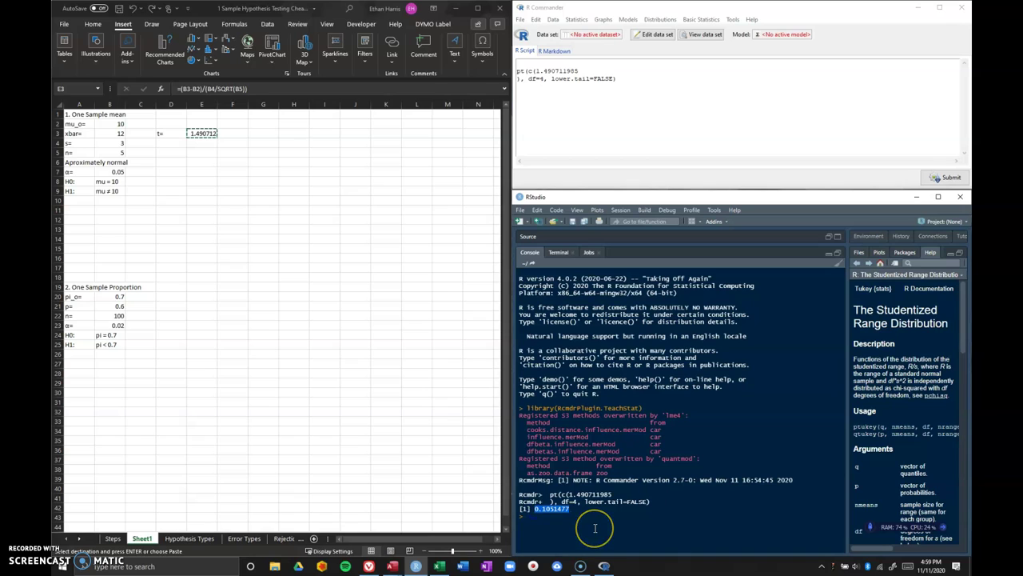
left_click(562, 547)
key("ctrl+c")
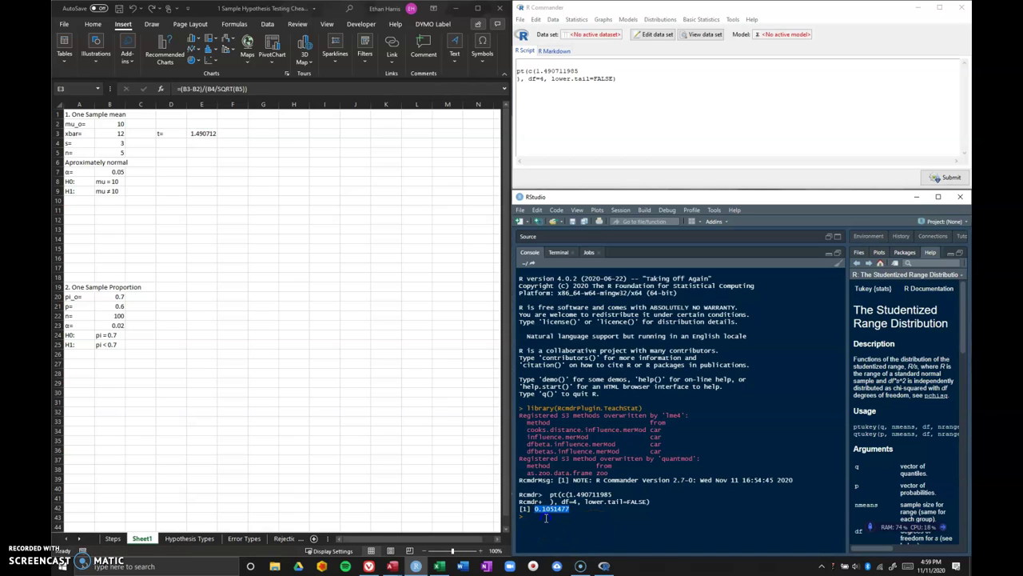
key("ctrl+v")
left_click(717, 514)
type("*")
key("Return")
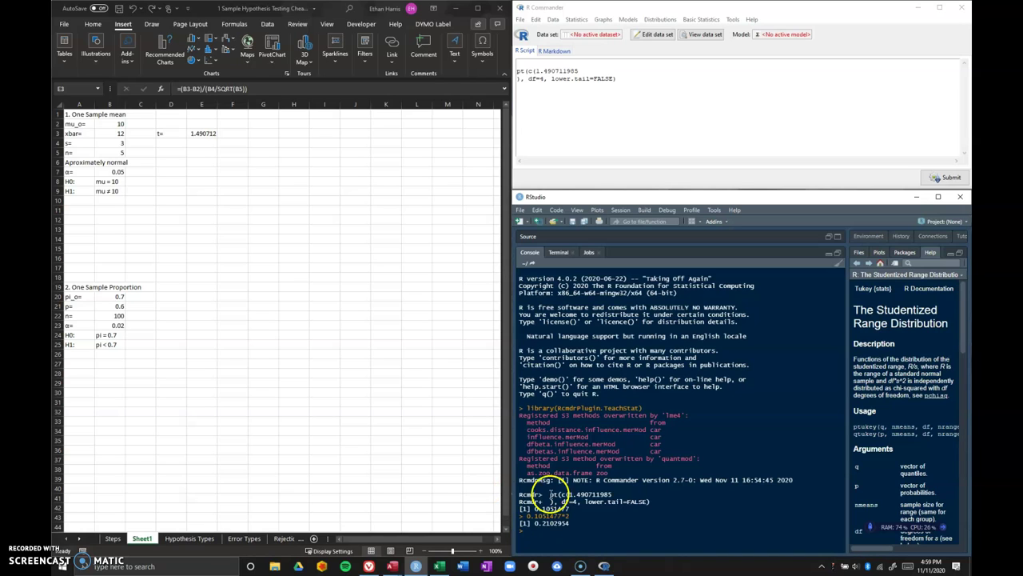
left_click_drag(571, 523, 535, 527)
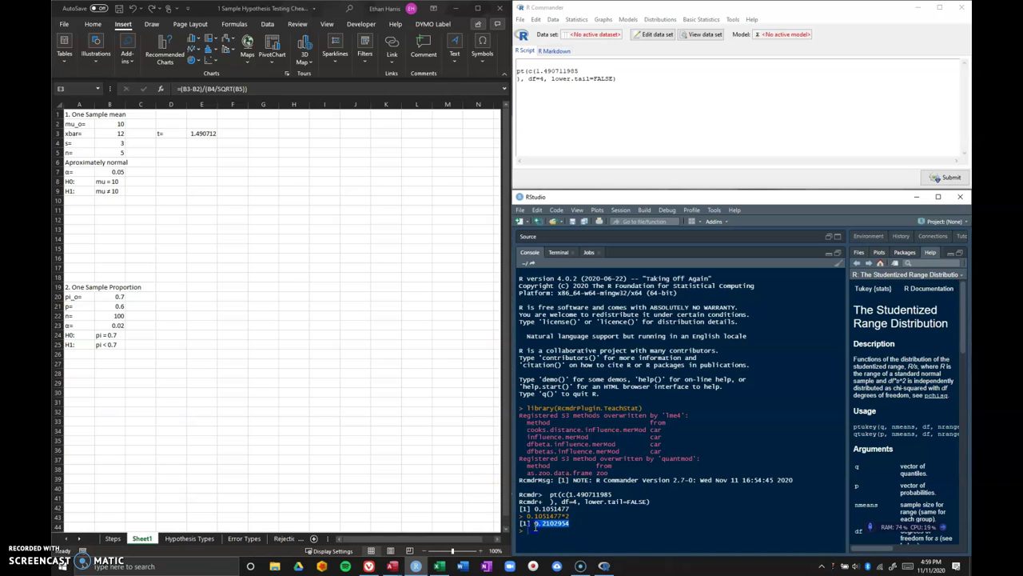
Label D5 'pvalue=' and paste 0.2102954 into E5 as a plain value.
left_click(173, 152)
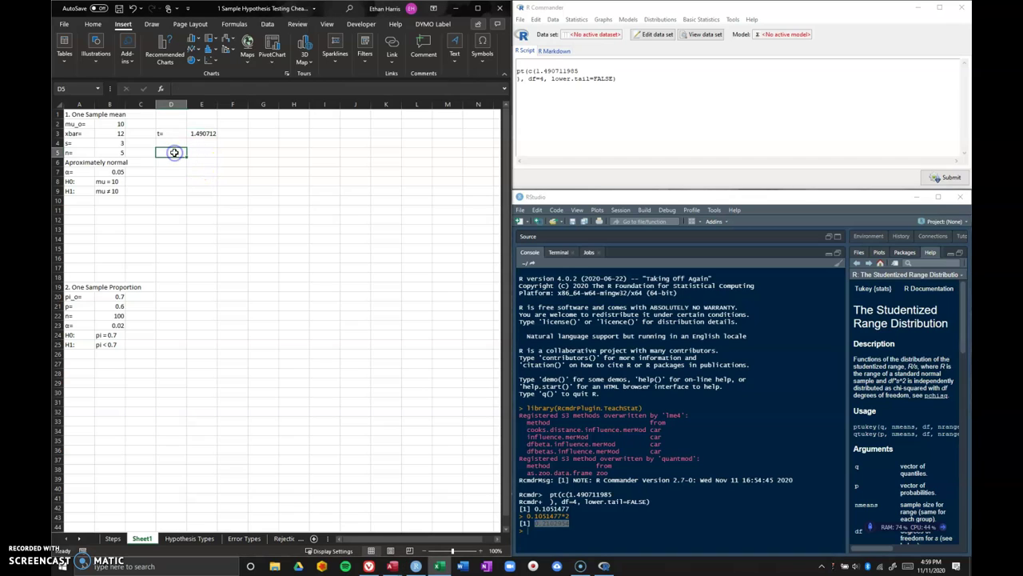
type("pvalue=")
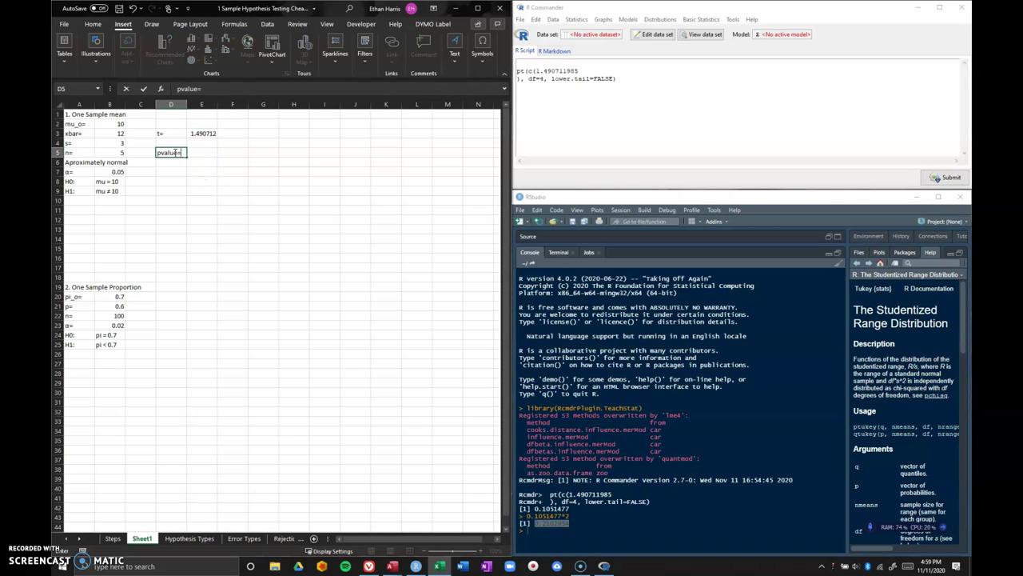
key("Tab")
key("ctrl+v")
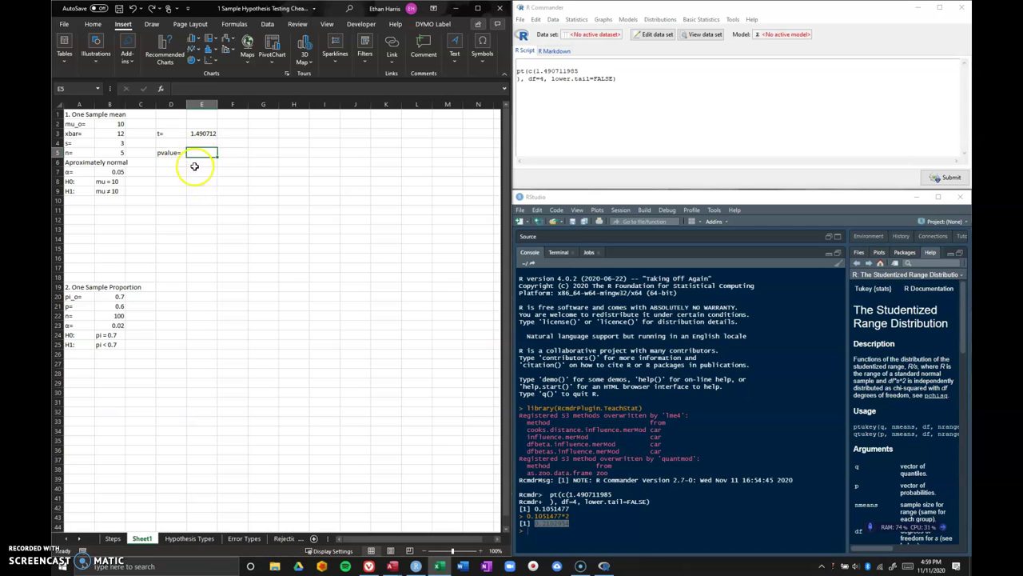
right_click(199, 152)
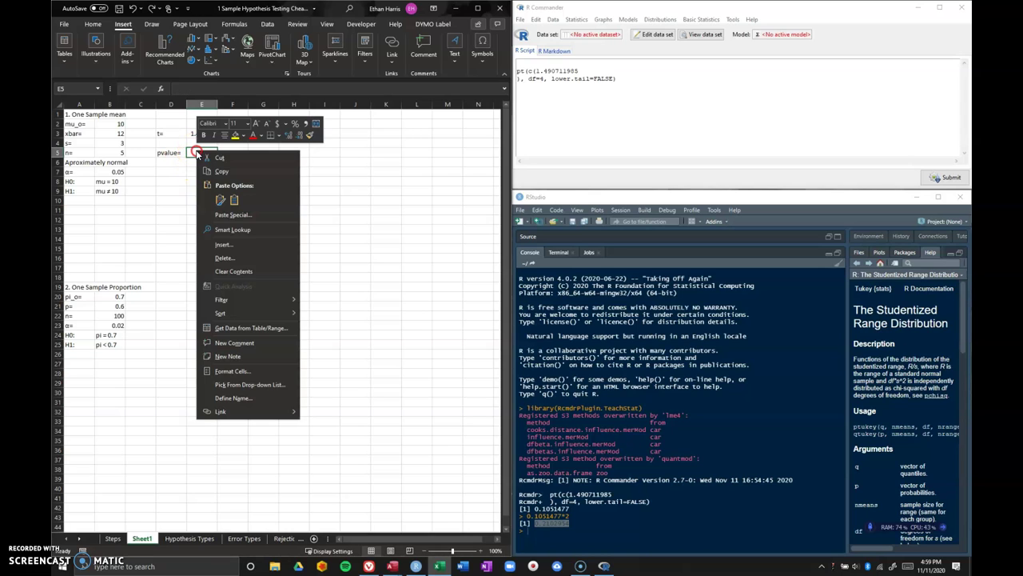
left_click(234, 200)
left_click(295, 210)
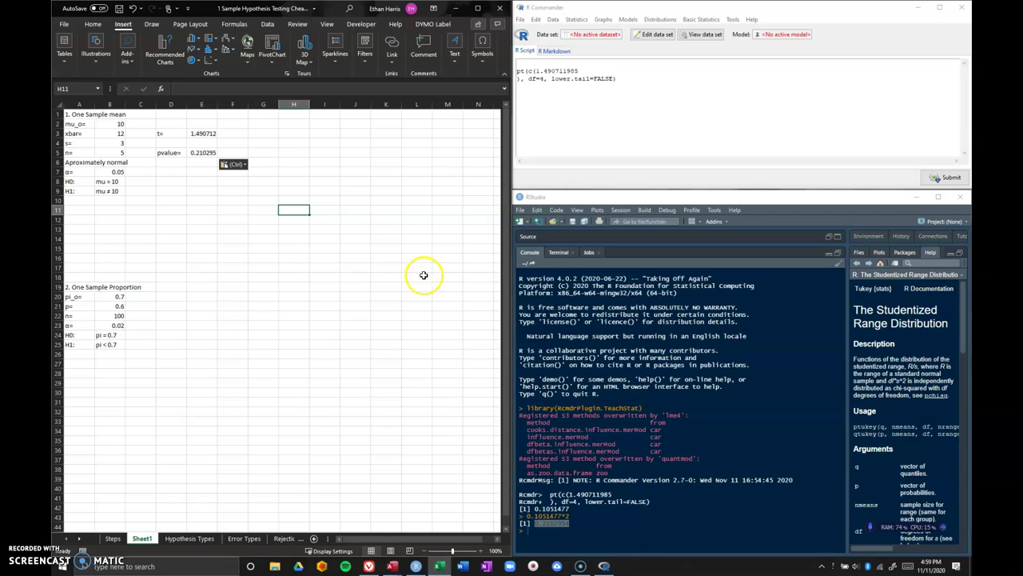
Write a 'pvalue:' note in H5 with a three-line explanation in I5:I7 about equally or more extreme results under H0.
left_click(324, 152)
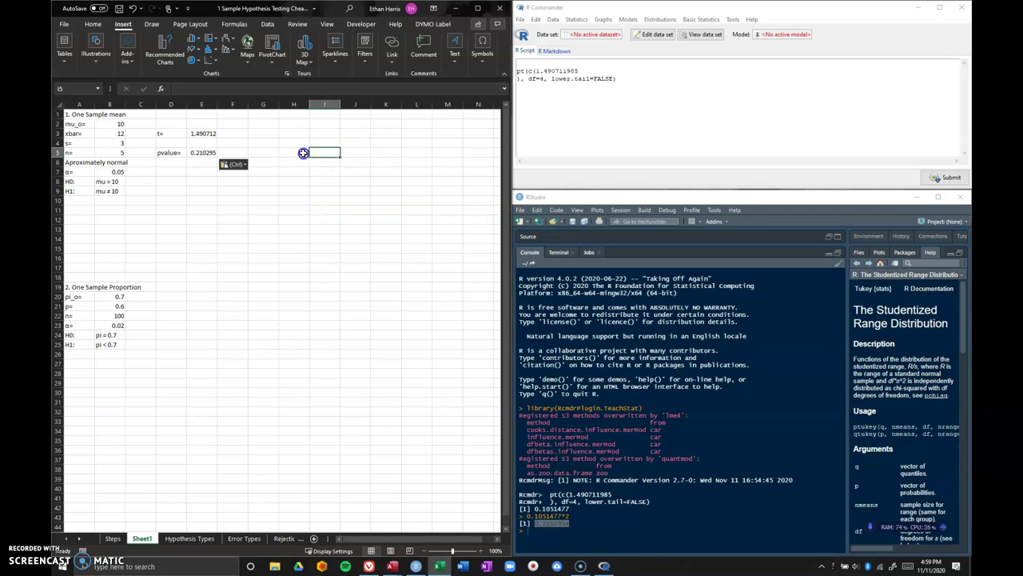
left_click(303, 152)
type("pvalue:")
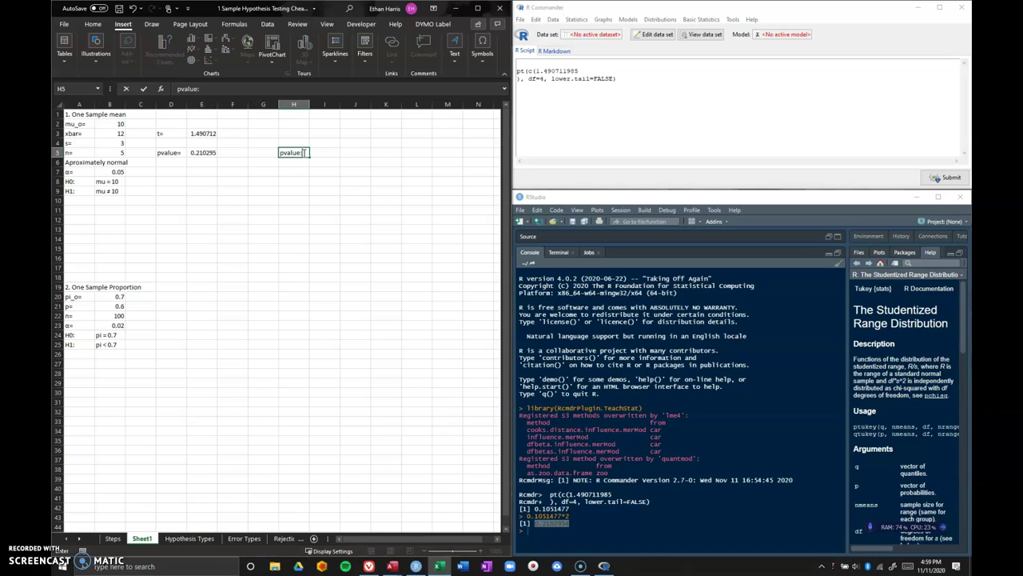
key("Tab")
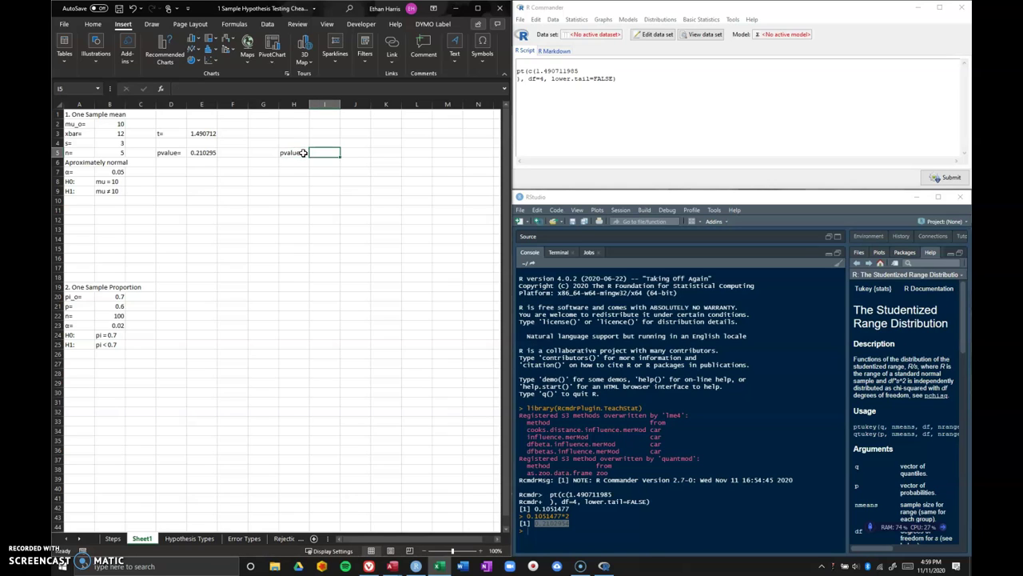
type("Giv")
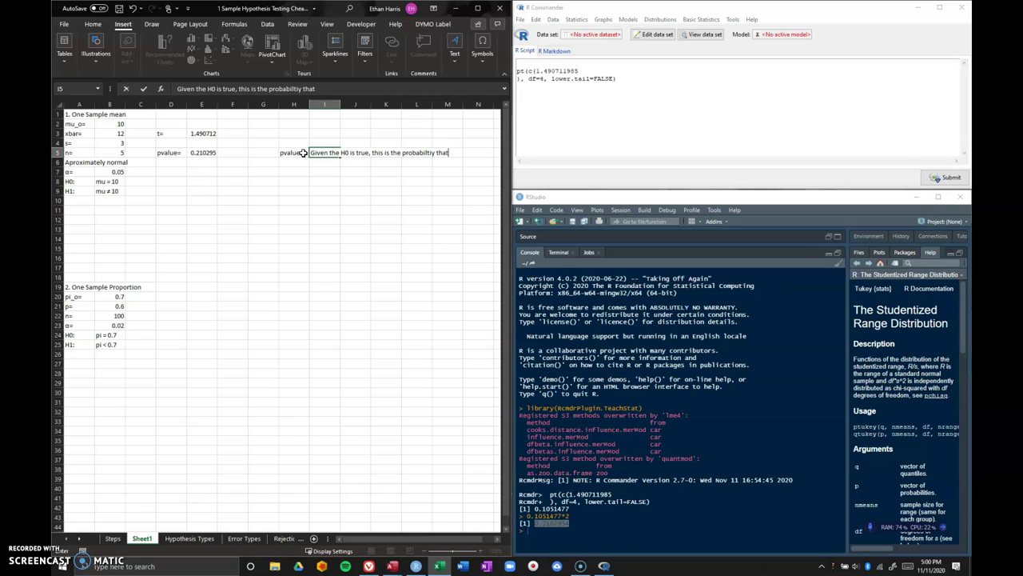
type("ould we attempt")
key("Return")
type("this exp")
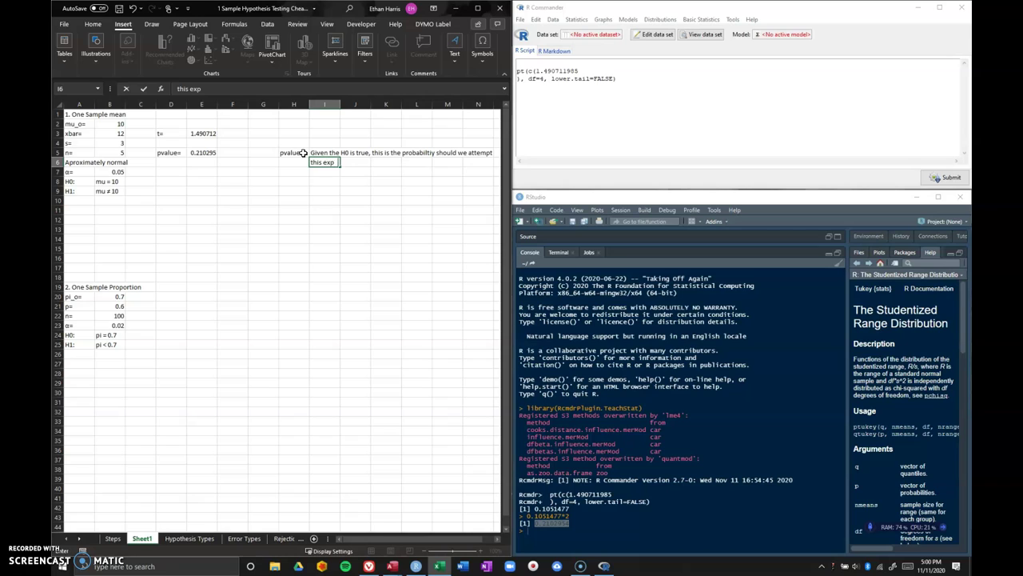
type("eriment again that we woul")
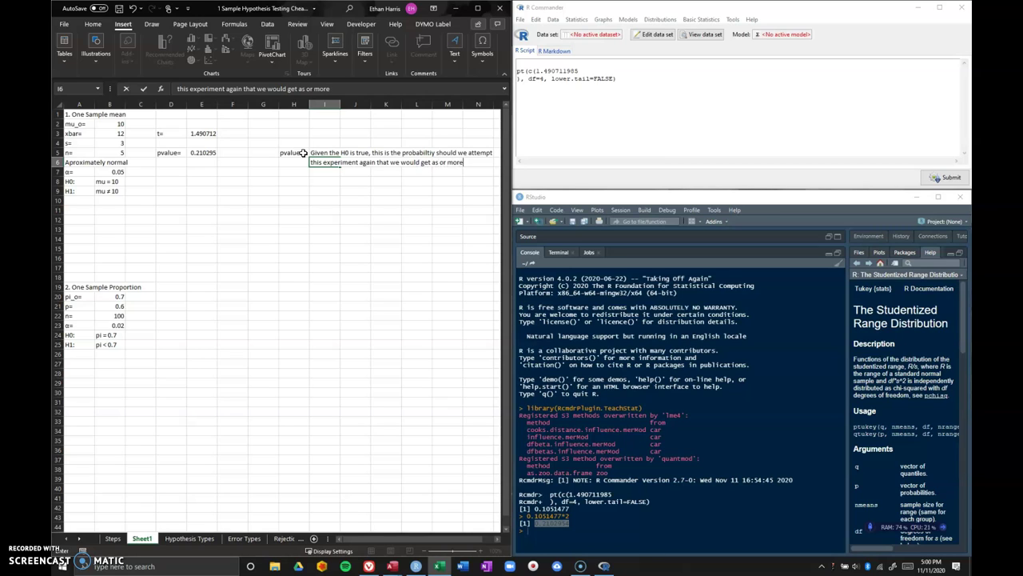
type("d get as or more")
key("Return")
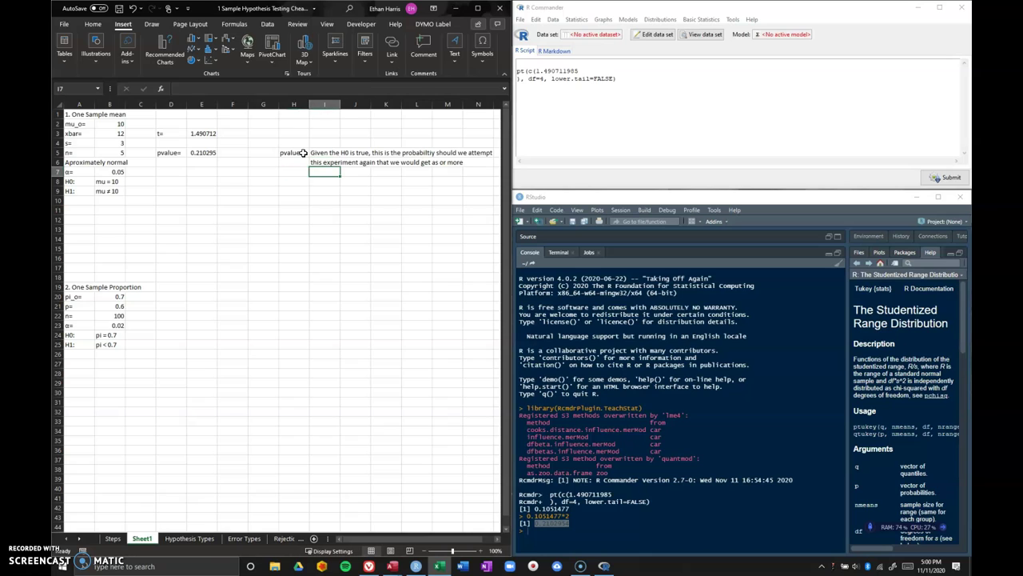
type("extreme of a result.")
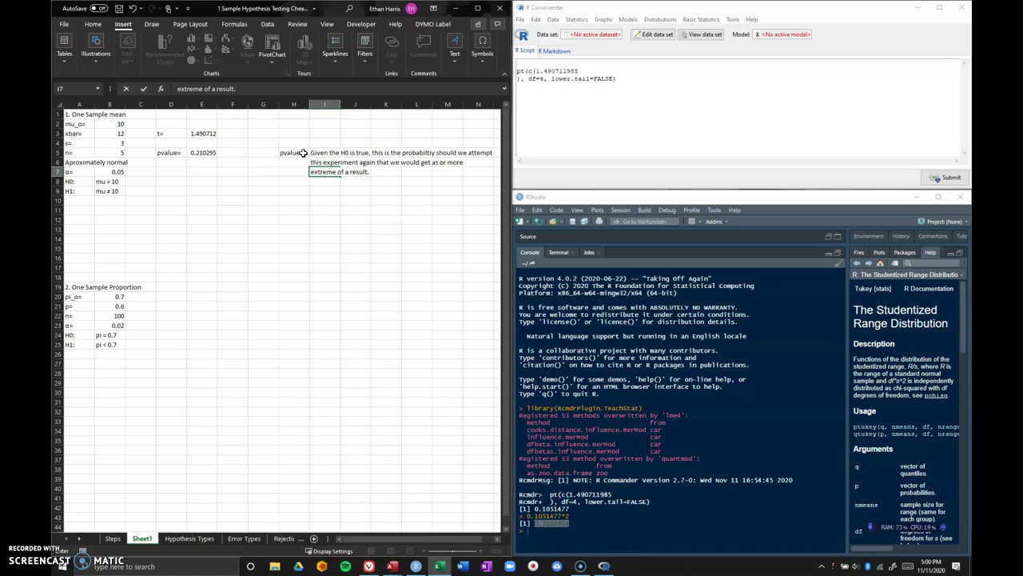
left_click(302, 273)
Finish the last explanation line, then bring OneNote up full screen.
left_click(328, 487)
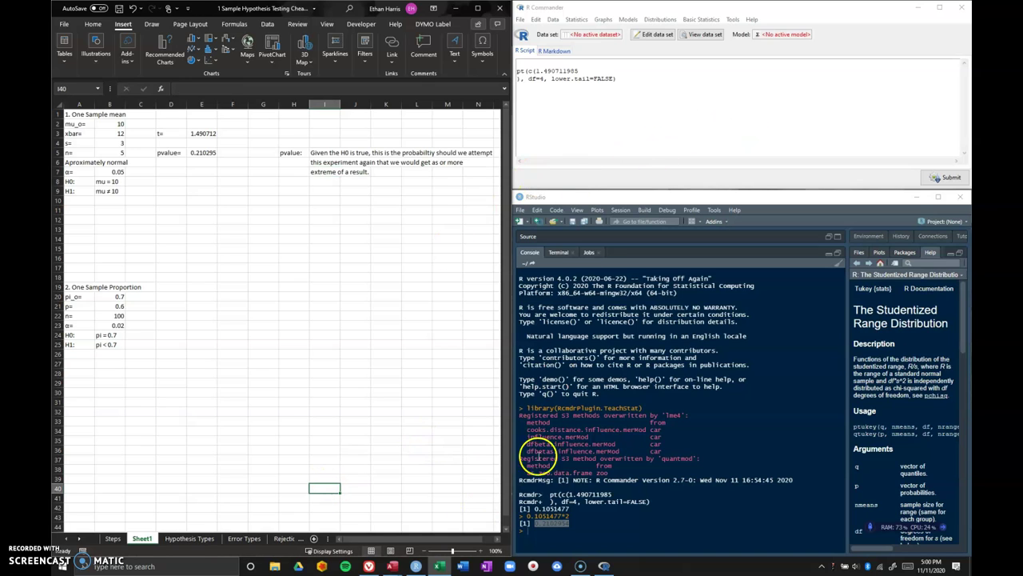
left_click(487, 568)
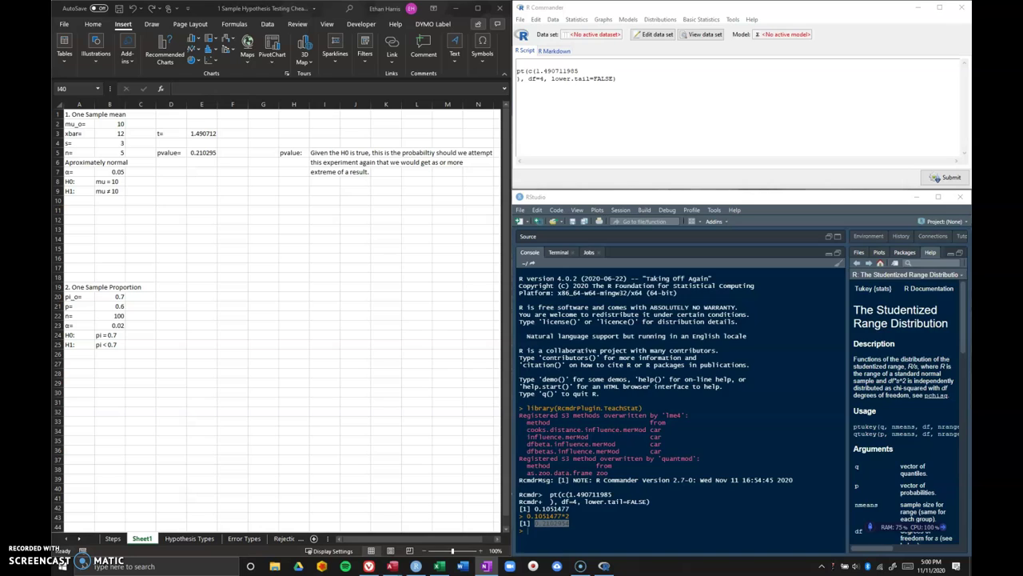
left_click_drag(754, 229, 360, 3)
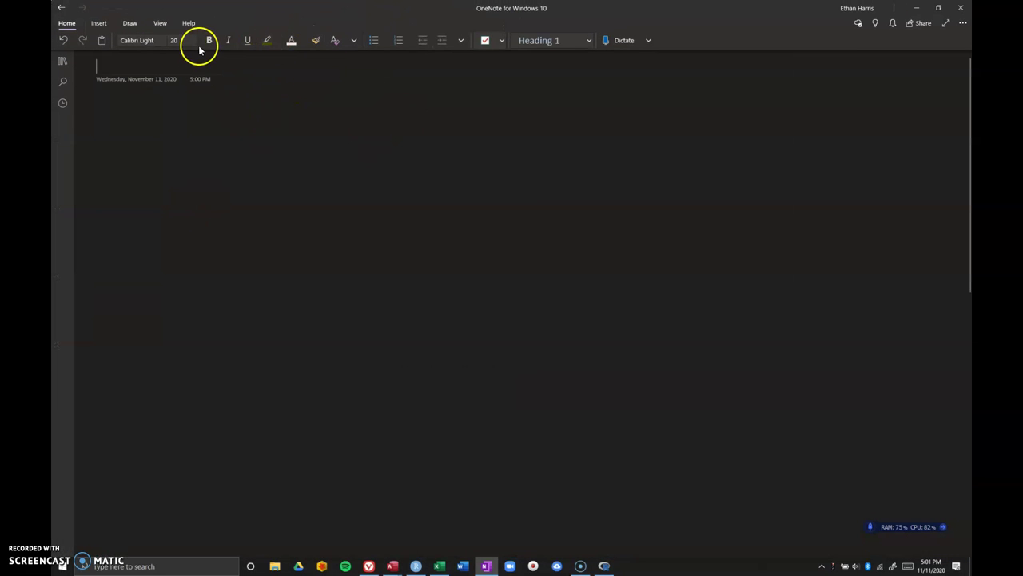
Draw a green horizontal axis line across the blank page.
left_click(129, 22)
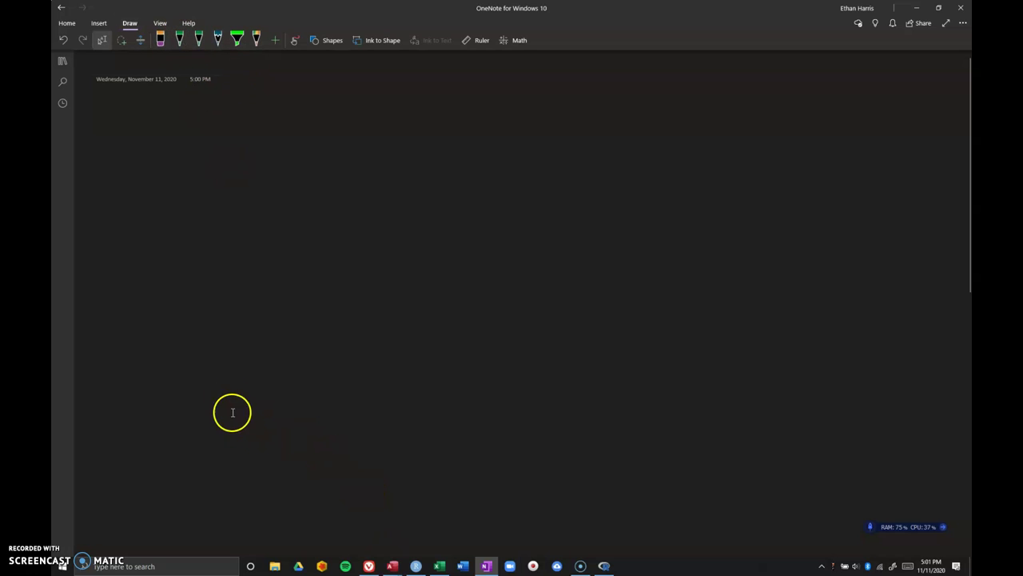
left_click_drag(143, 347, 327, 342)
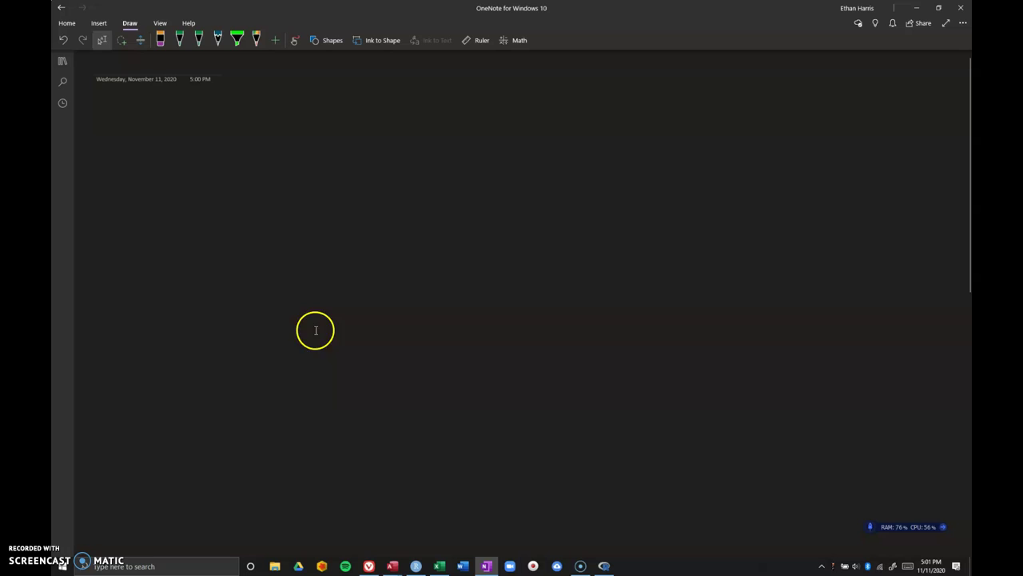
left_click(172, 359)
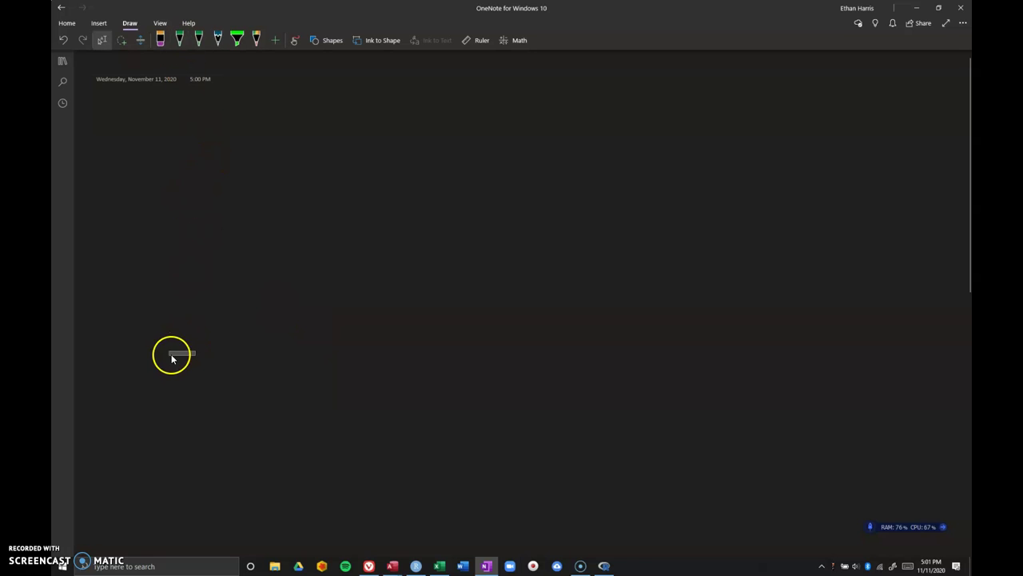
left_click_drag(172, 359, 435, 338)
left_click(292, 40)
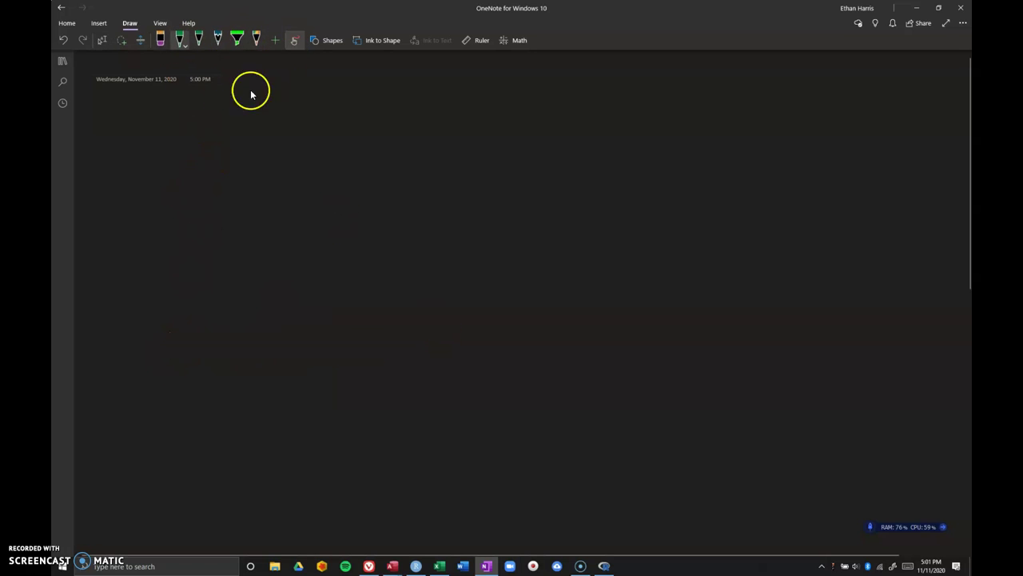
left_click(179, 40)
left_click_drag(172, 313, 550, 304)
Sketch a bell curve over the axis with a dashed line from its peak down to the axis.
mouse_move(153, 306)
left_mouse_down()
mouse_move(213, 297)
mouse_move(313, 204)
mouse_move(359, 187)
mouse_move(459, 276)
mouse_move(536, 284)
left_mouse_up()
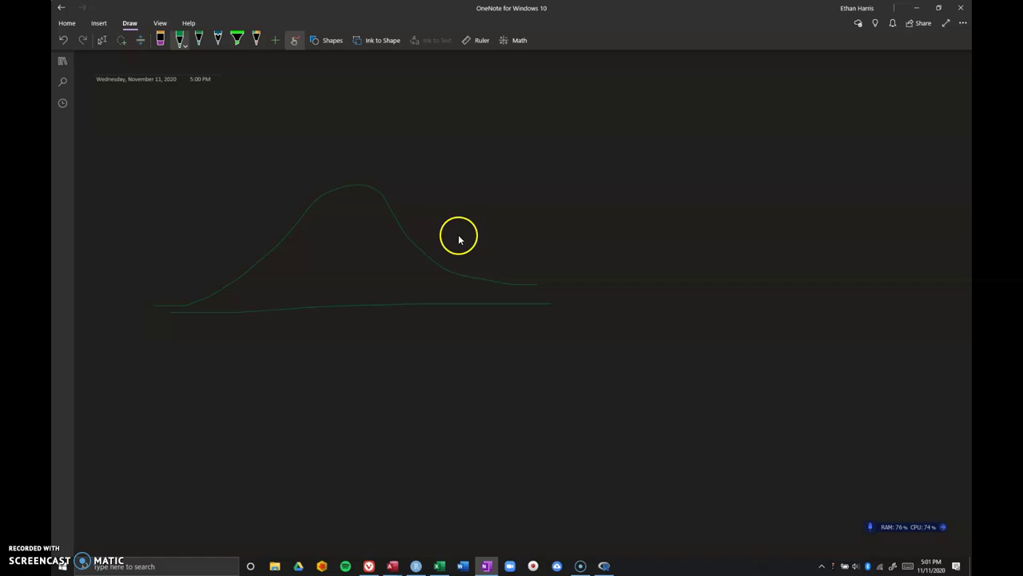
left_click_drag(352, 205, 352, 232)
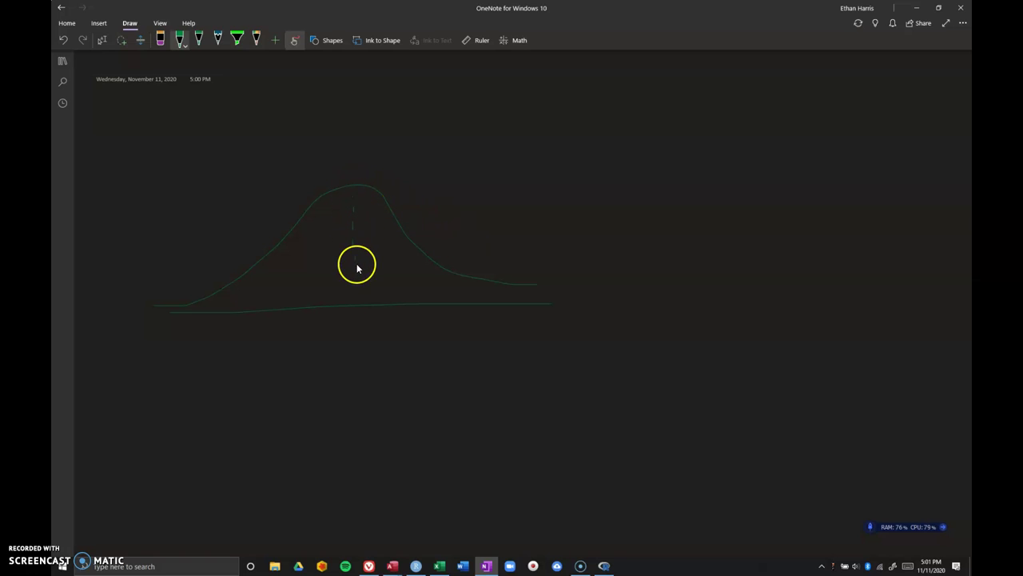
left_click_drag(357, 269, 359, 286)
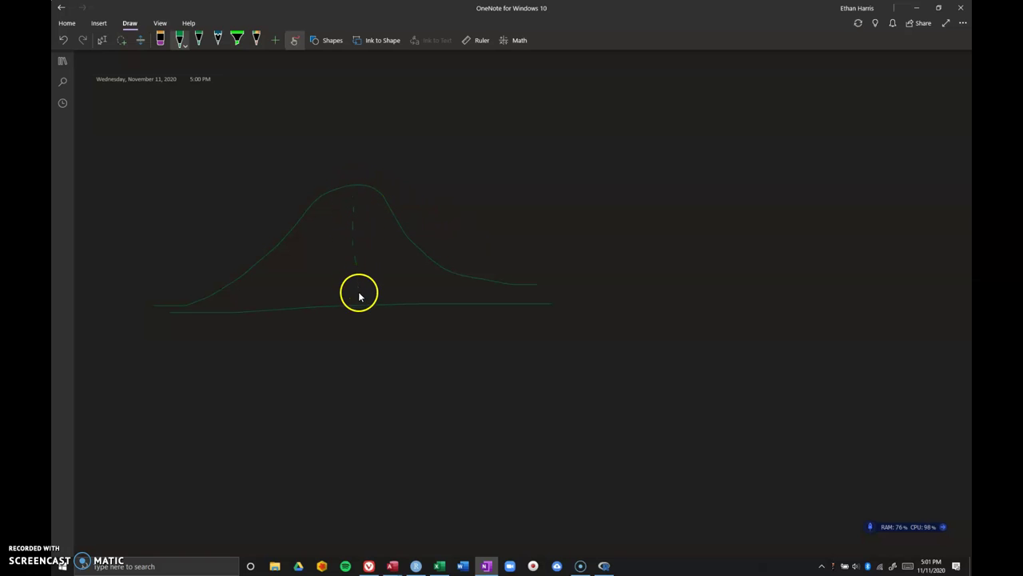
Type the label Mu_0 beneath the dashed centre line.
left_click(97, 39)
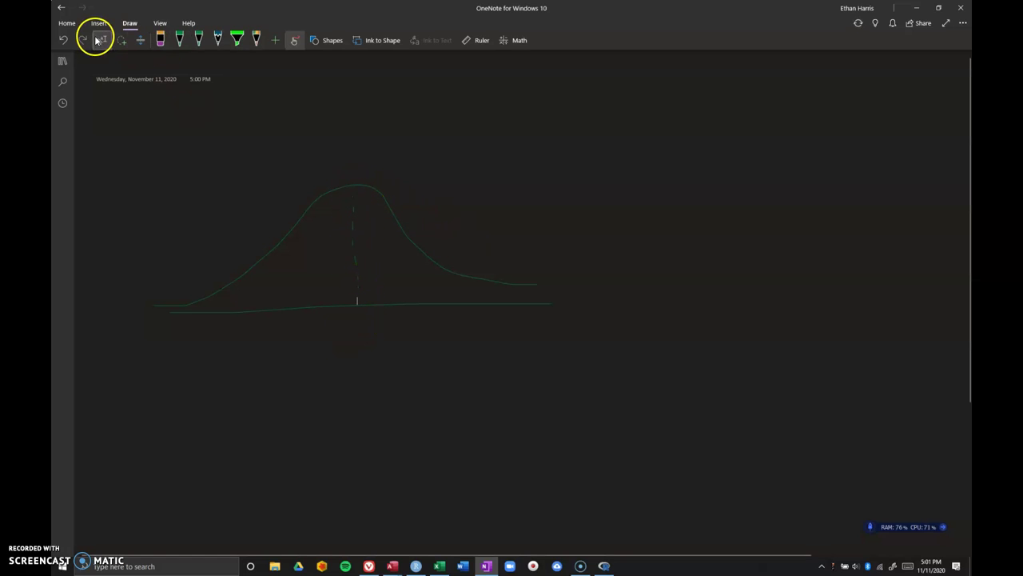
left_click(380, 334)
type("mu")
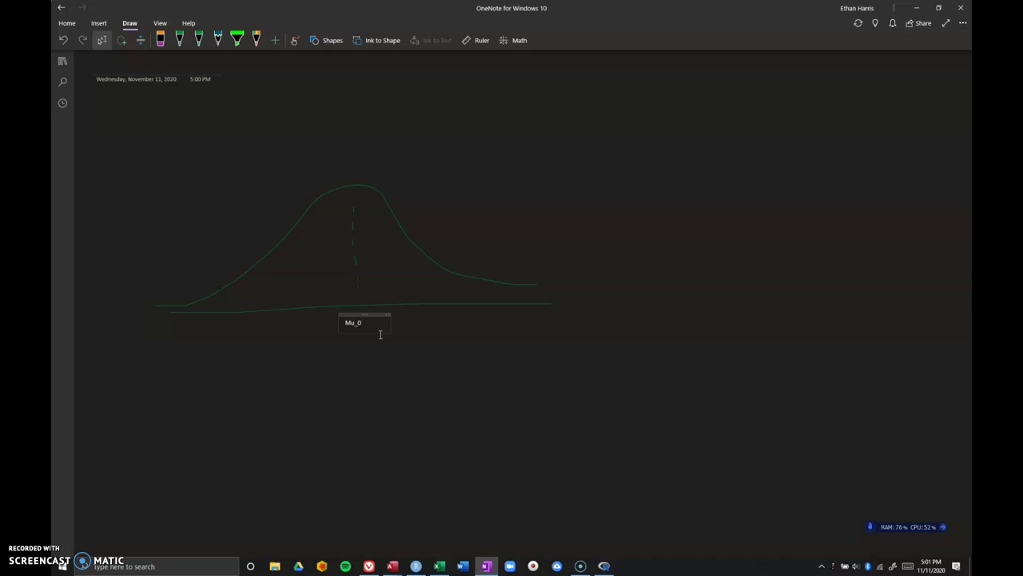
left_click(424, 368)
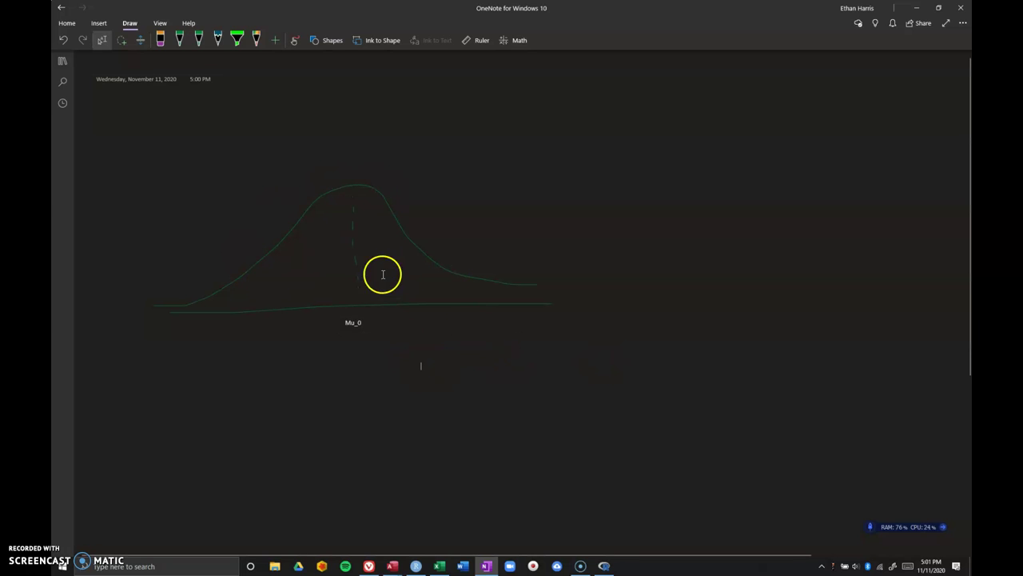
With the pen set to pink, scribble over the right and left tails and add the xbar label.
left_click(180, 39)
left_click(186, 54)
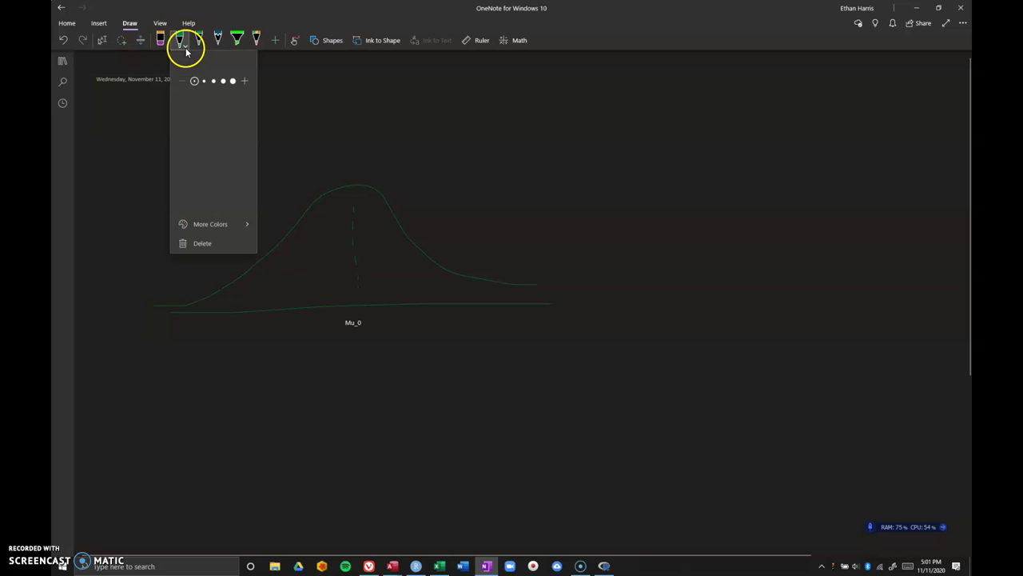
left_click(223, 103)
left_click(293, 40)
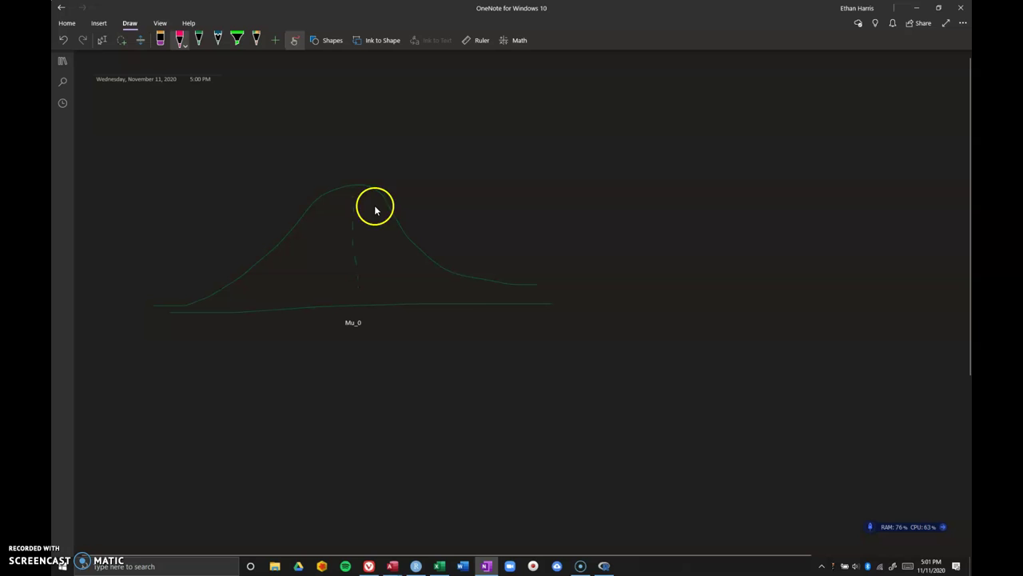
left_click_drag(476, 288, 544, 290)
left_click_drag(213, 302, 149, 310)
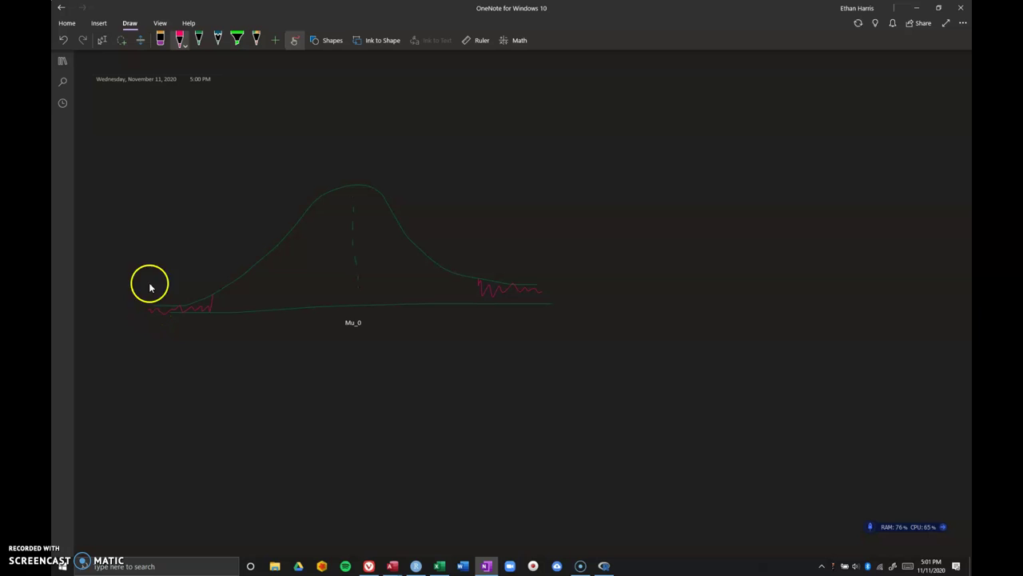
left_click(99, 43)
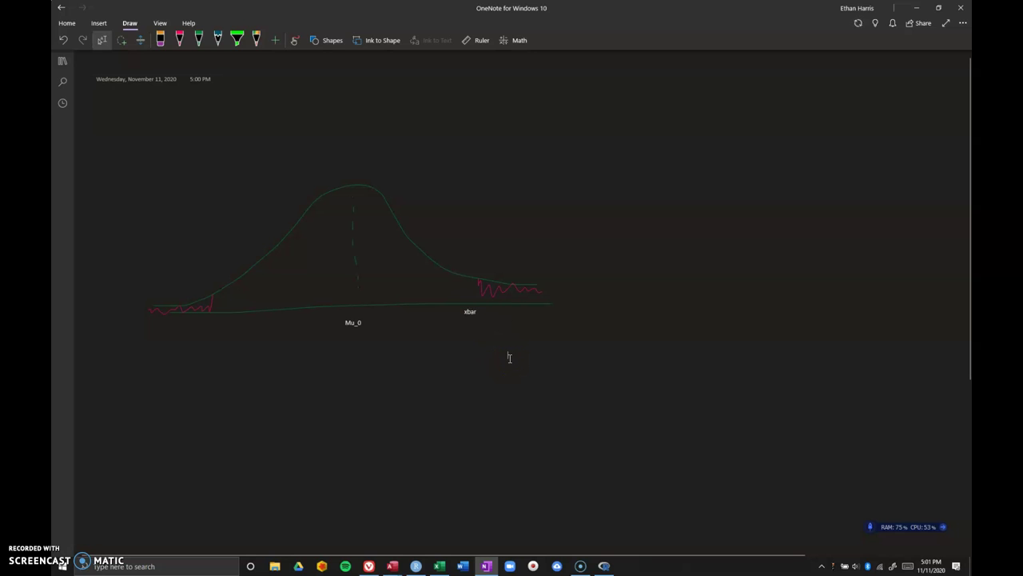
left_click(182, 44)
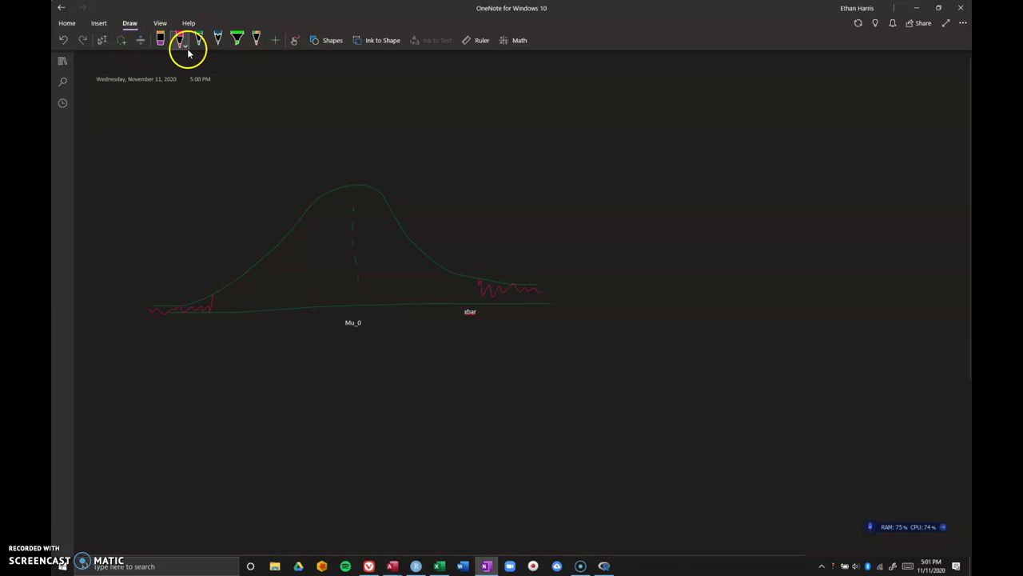
left_click(186, 46)
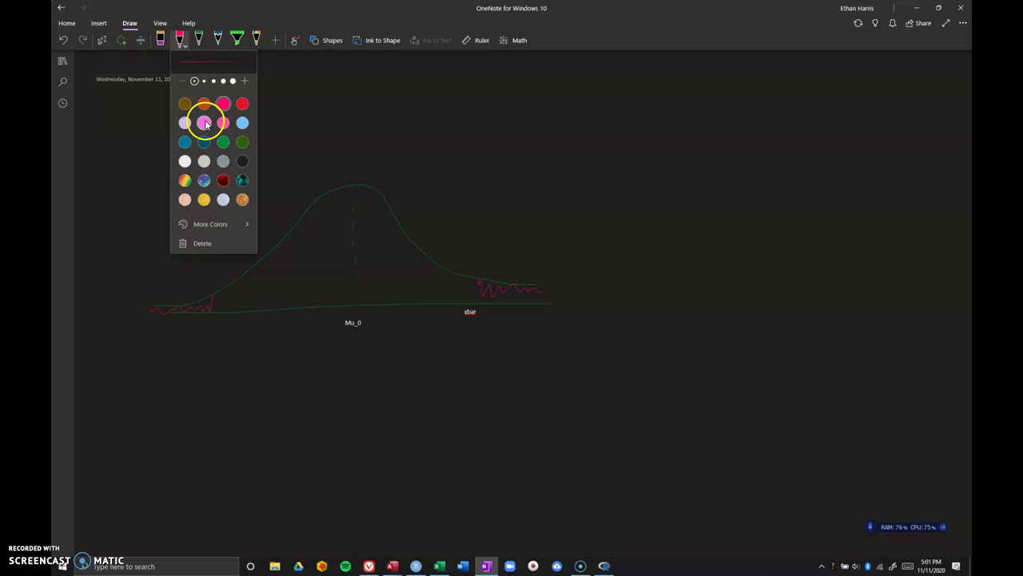
left_click(205, 123)
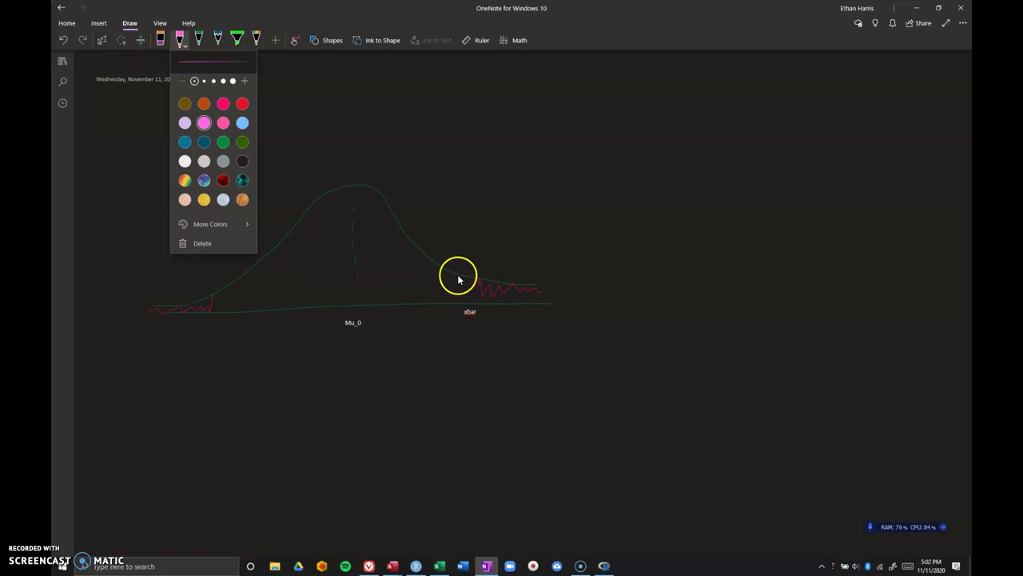
With the pink pen, draw a vertical line at xbar and an arrow from Mu_0 across to it.
key("Escape")
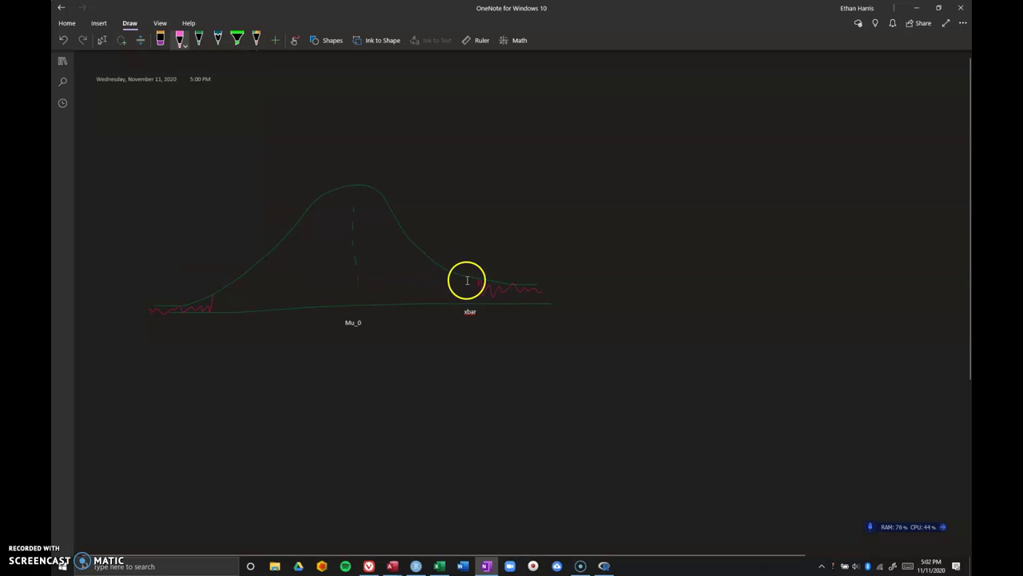
left_click(178, 40)
left_click(294, 40)
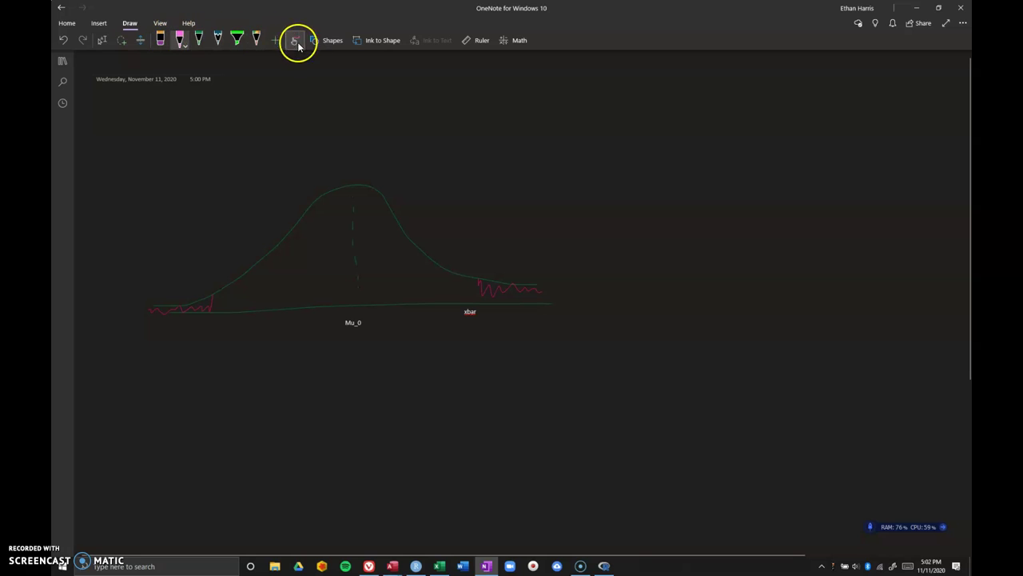
left_click_drag(462, 275, 464, 303)
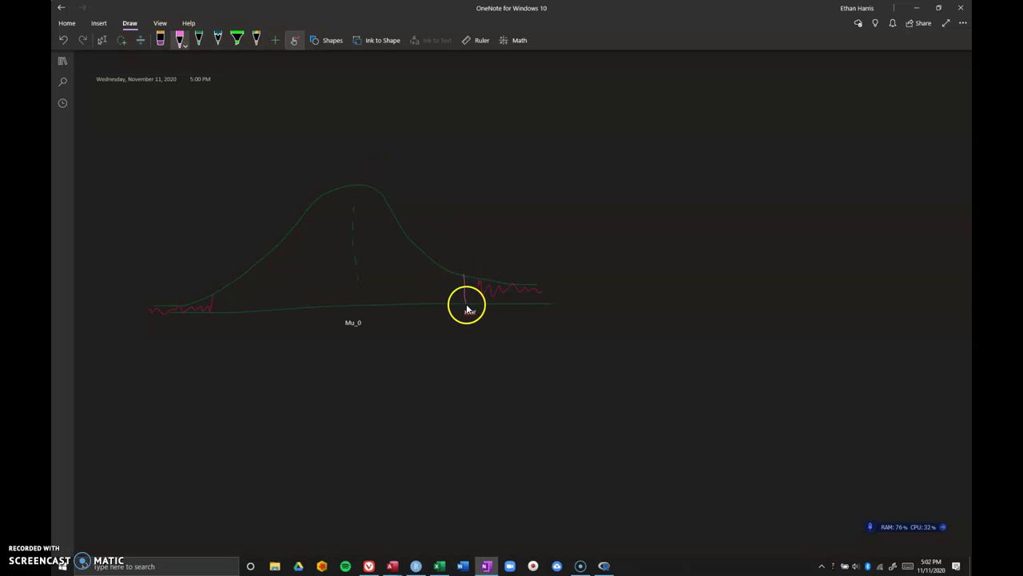
left_click_drag(359, 286, 455, 288)
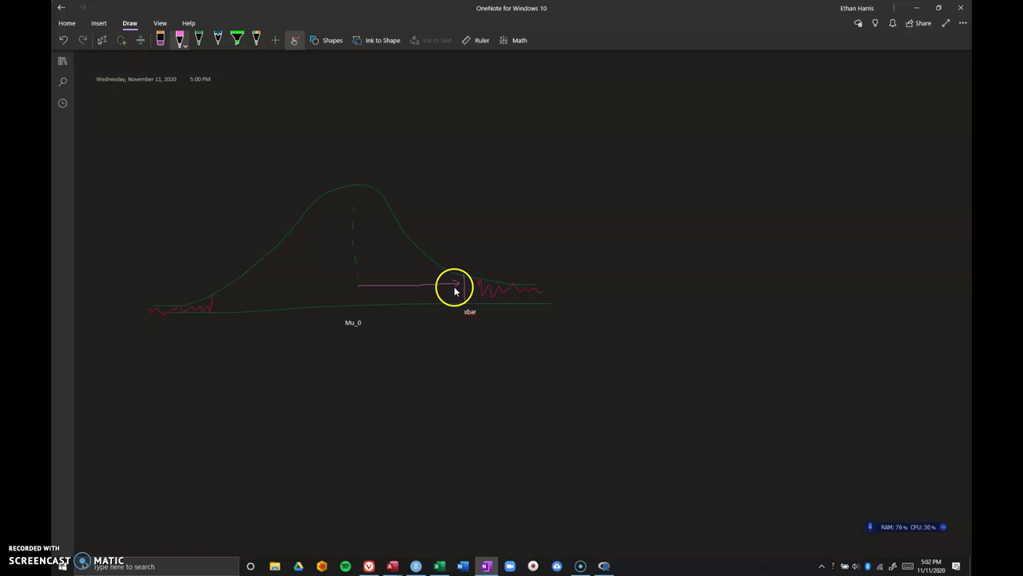
Write 1.4 above the arrow and draw the mirrored -1.4 arrow leftward from Mu_0.
mouse_move(382, 264)
left_mouse_down()
mouse_move(383, 276)
mouse_move(395, 265)
mouse_move(394, 275)
left_mouse_up()
left_click(386, 272)
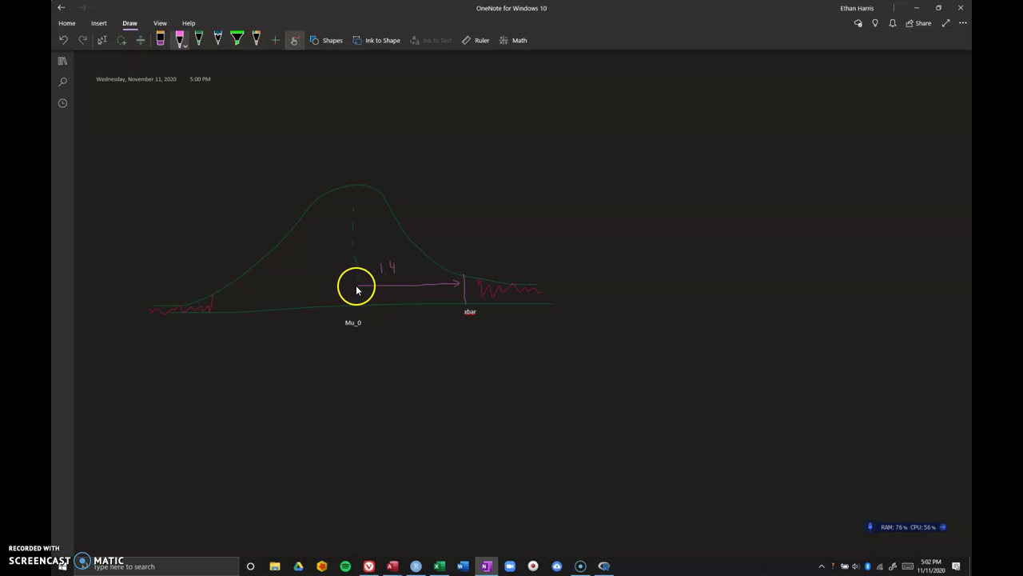
mouse_move(357, 291)
left_mouse_down()
mouse_move(251, 289)
mouse_move(263, 293)
mouse_move(280, 263)
mouse_move(287, 278)
mouse_move(294, 263)
mouse_move(302, 279)
left_mouse_up()
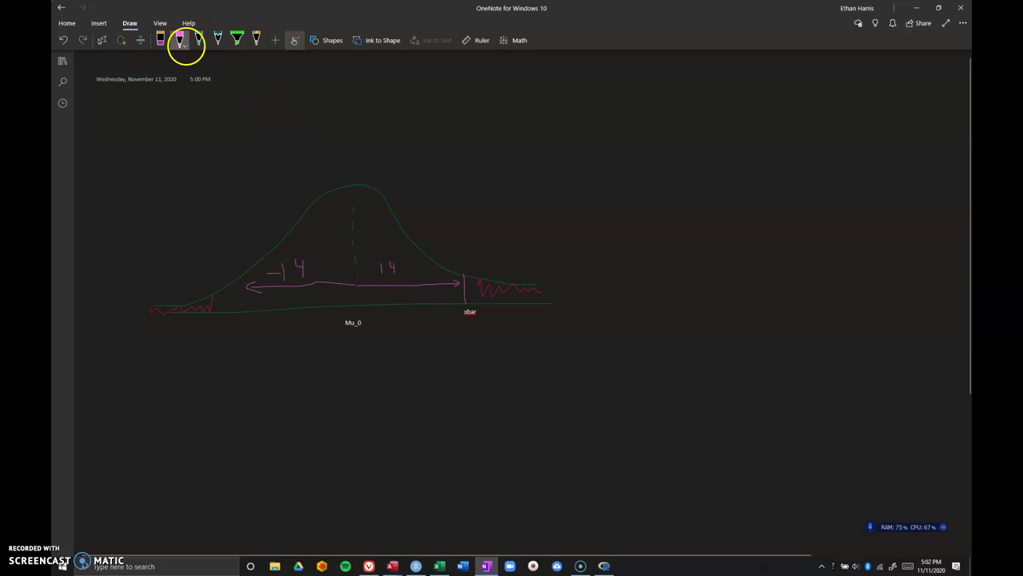
left_click(179, 39)
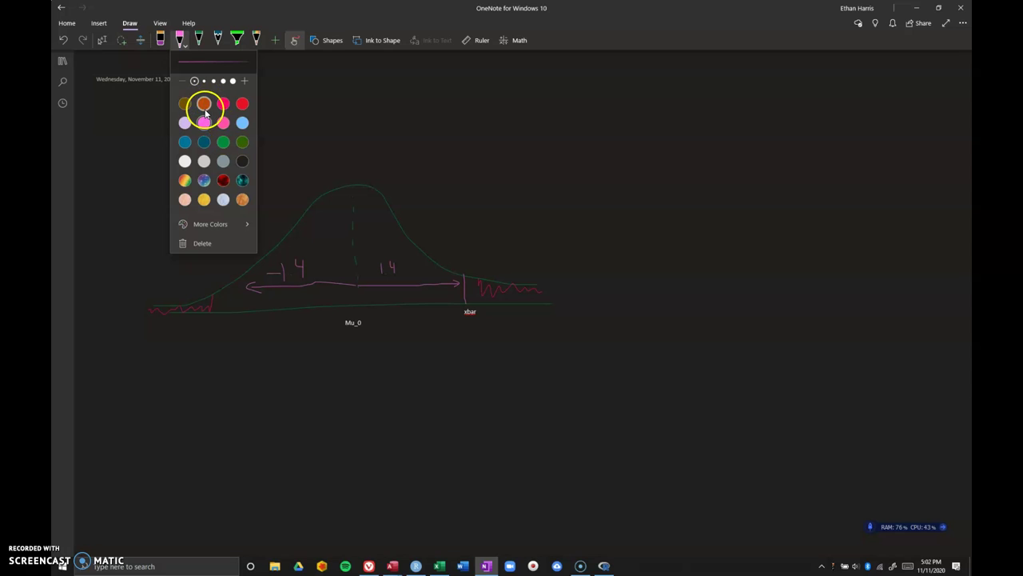
In rainbow ink, add the xbar arrowhead, scribble over the right tail, and draw the left cutoff line.
left_click(183, 182)
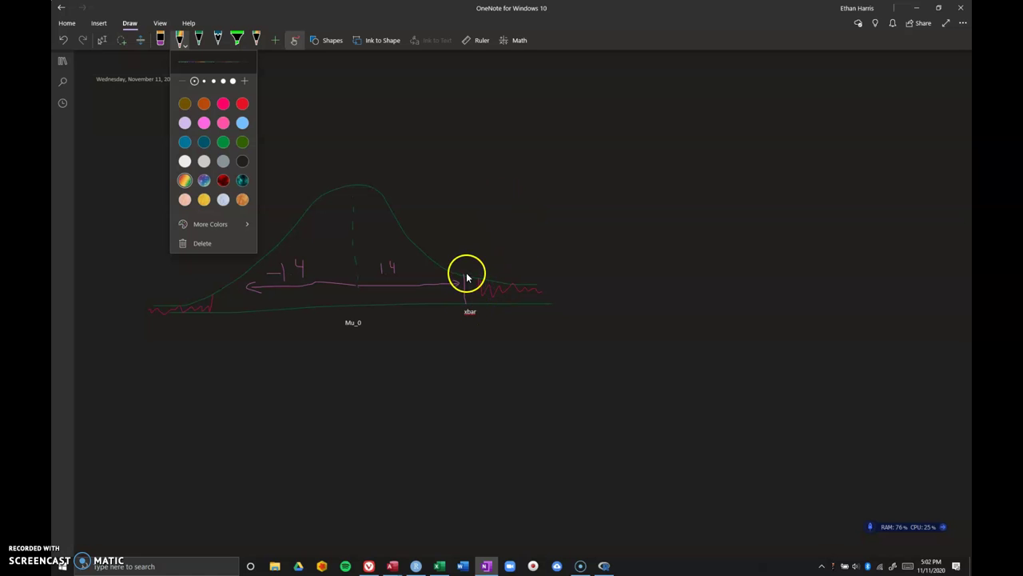
left_click_drag(454, 281, 454, 288)
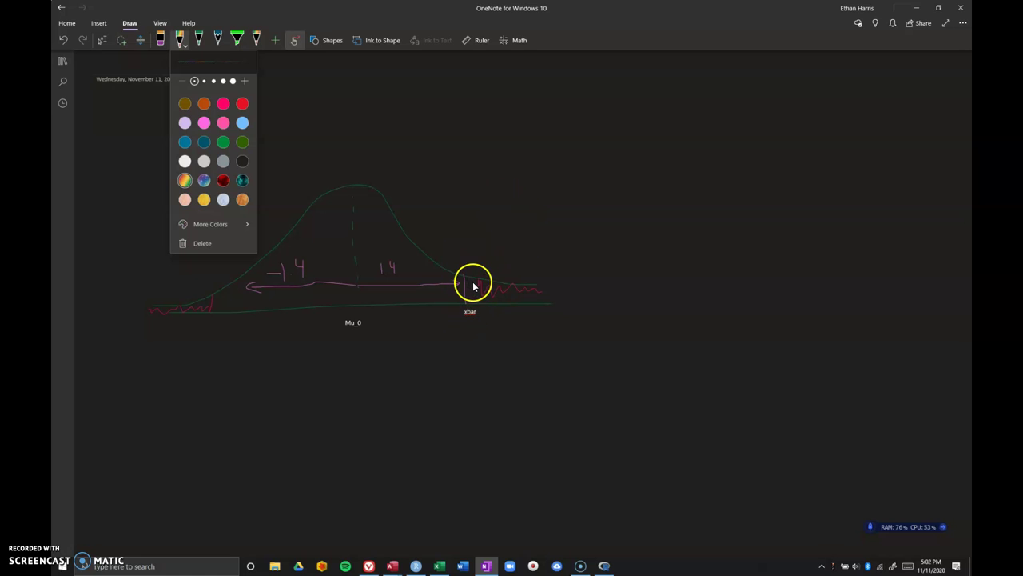
left_click(473, 284)
mouse_move(474, 288)
left_mouse_down()
mouse_move(480, 303)
mouse_move(519, 291)
mouse_move(570, 297)
left_mouse_up()
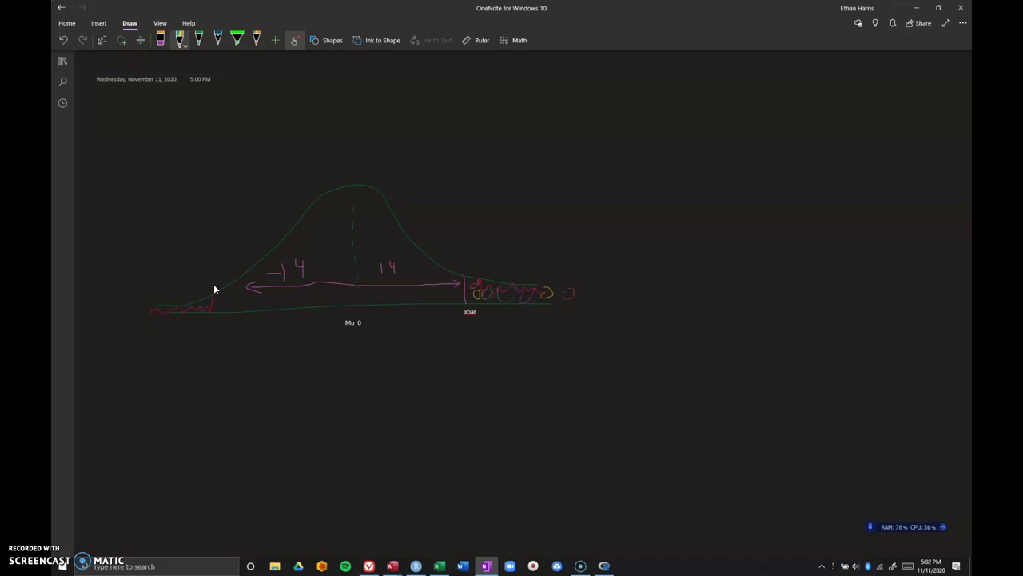
mouse_move(228, 285)
left_mouse_down()
mouse_move(240, 311)
mouse_move(233, 288)
mouse_move(234, 301)
mouse_move(210, 311)
mouse_move(204, 301)
mouse_move(209, 309)
mouse_move(160, 307)
mouse_move(158, 316)
mouse_move(154, 306)
mouse_move(183, 300)
left_mouse_up()
Minimize OneNote and return to the Excel sheet showing t = 1.490712 and p-value 0.210295.
left_click(919, 8)
left_click(152, 218)
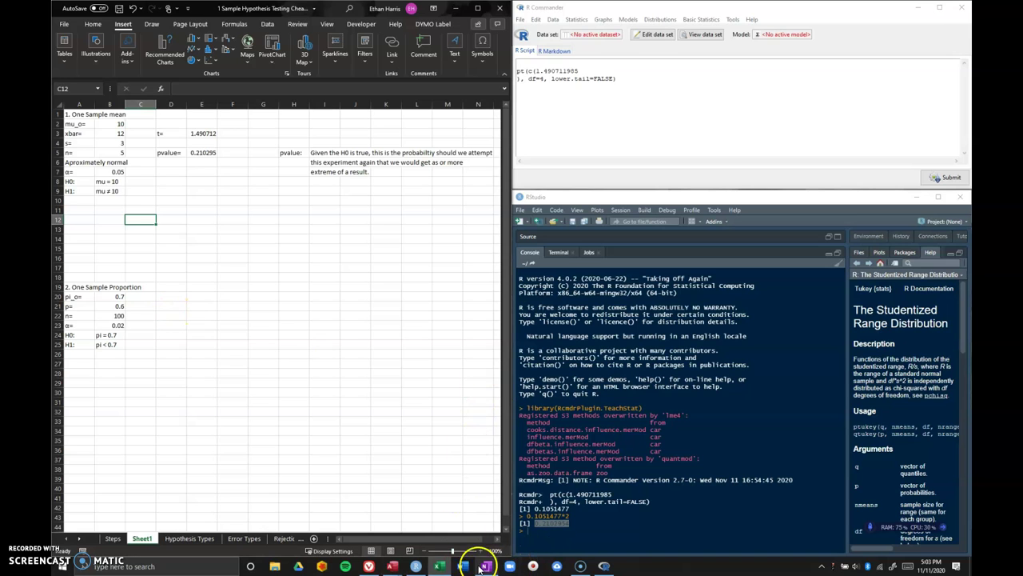
Bring up the Prezi statistics flowchart and pan across to the proportions branch.
left_click(368, 566)
scroll(598, 251, "down", 5)
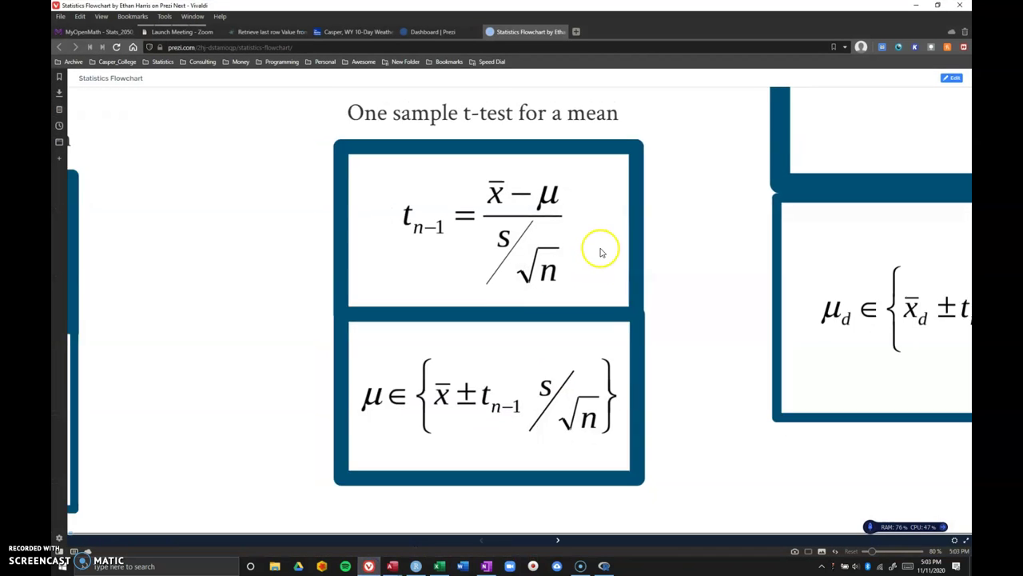
scroll(598, 270, "down", 6)
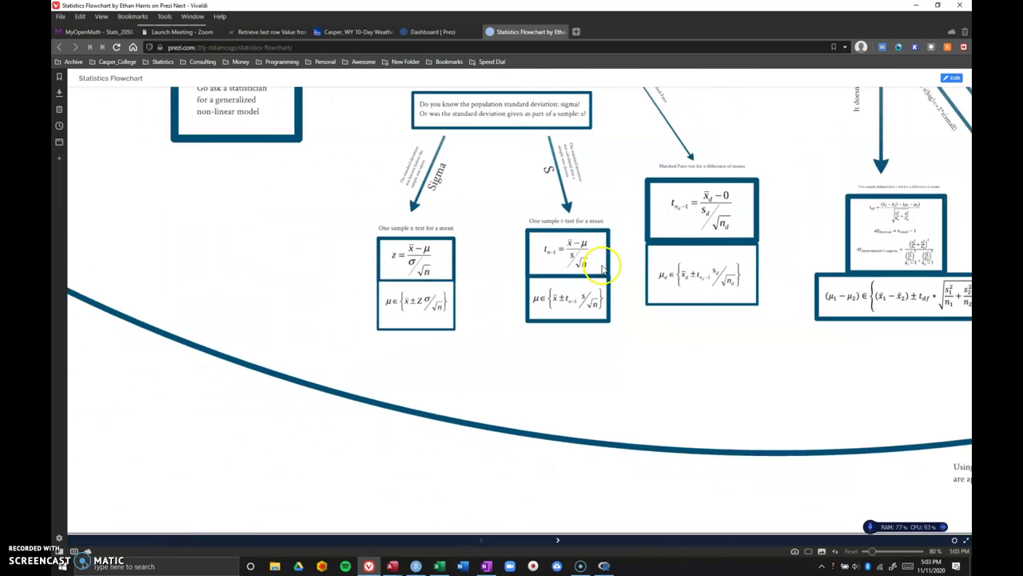
scroll(672, 176, "down", 5)
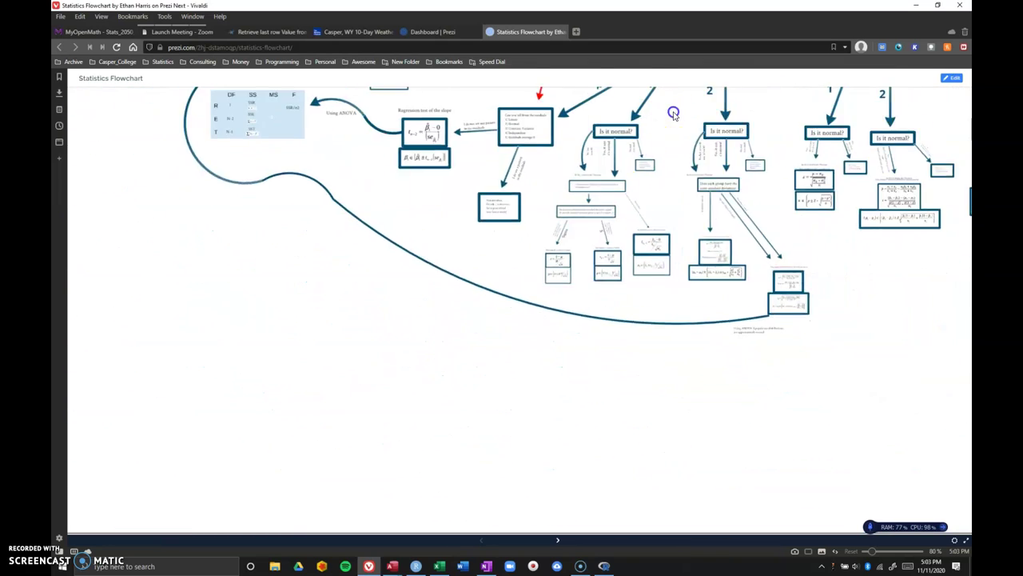
scroll(531, 183, "up", 5)
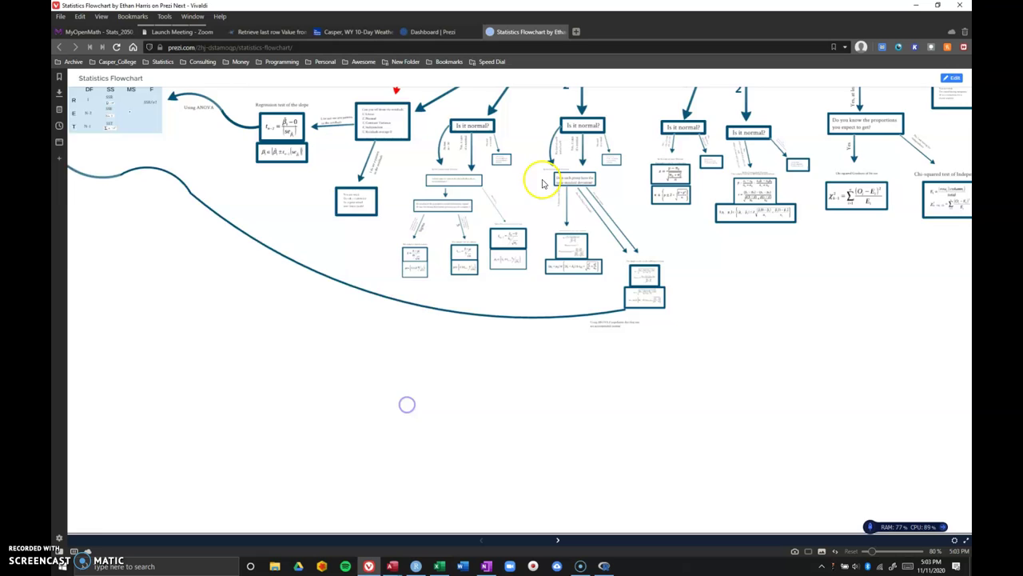
scroll(526, 322, "up", 5)
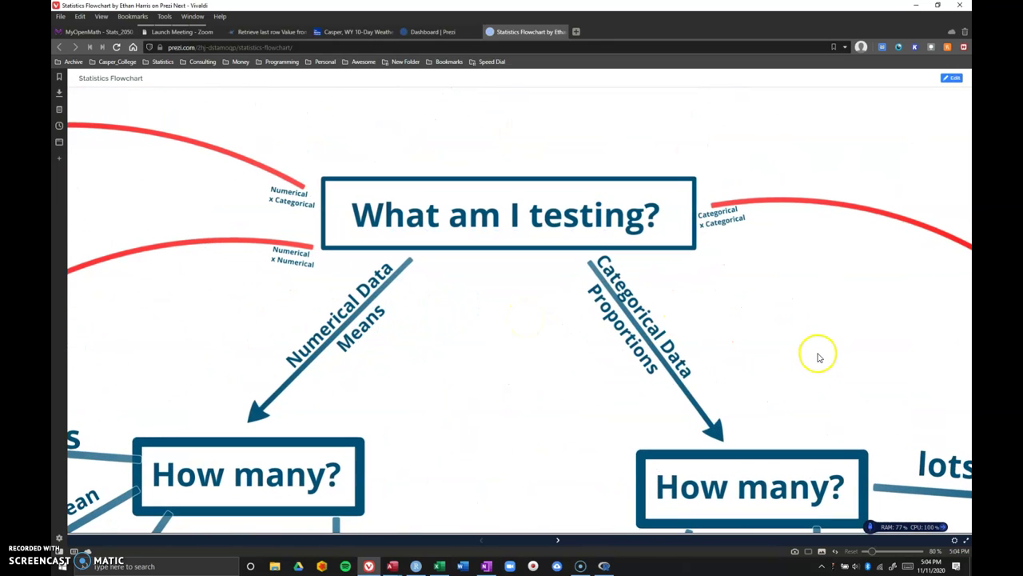
mouse_move(749, 357)
left_mouse_down()
mouse_move(651, 293)
mouse_move(440, 203)
left_mouse_up()
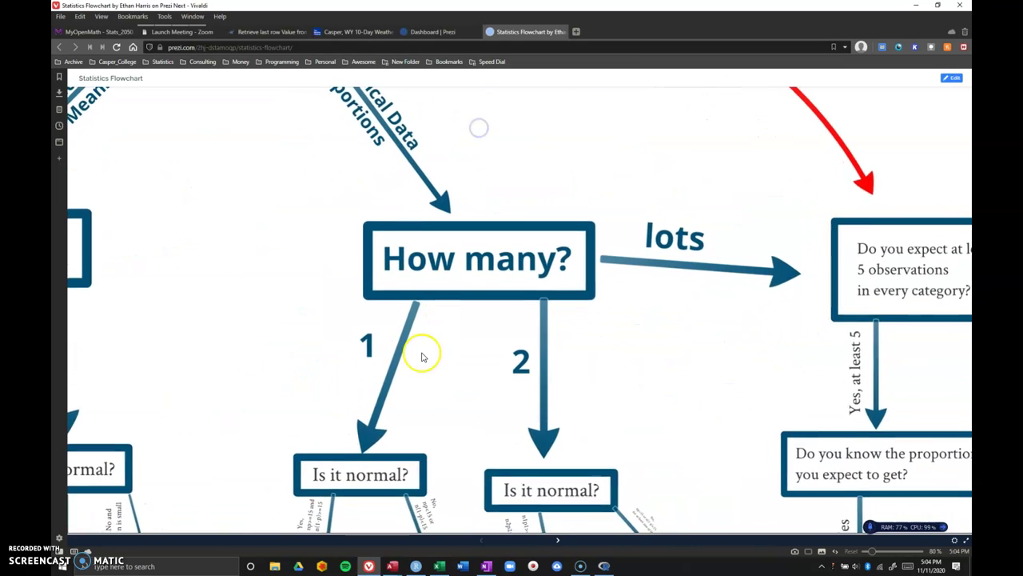
scroll(442, 391, "up", 3)
Zoom into the proportion's Is it normal? node and follow it down to the one-sample z-test card.
left_click(442, 391)
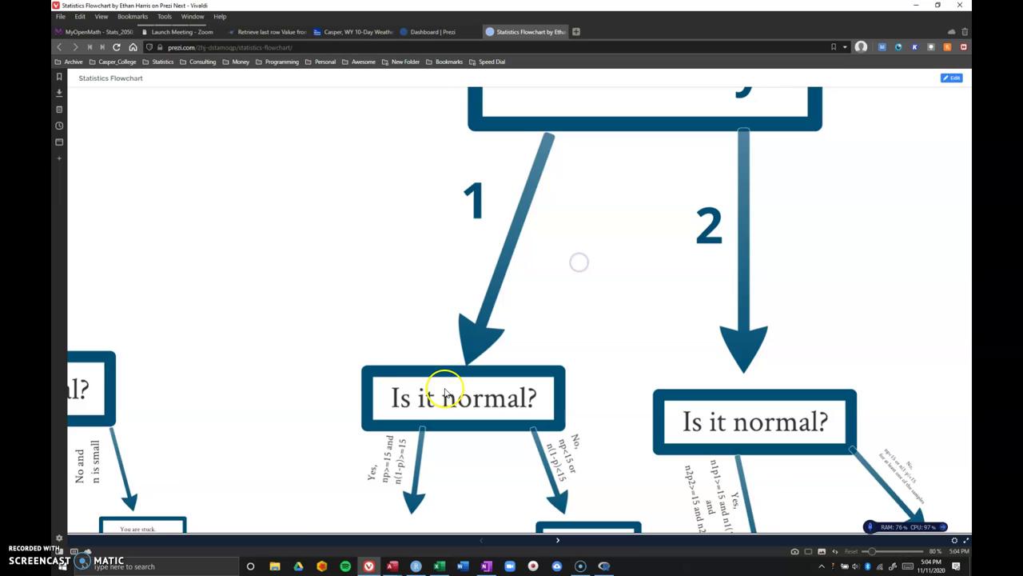
left_click_drag(442, 409, 468, 238)
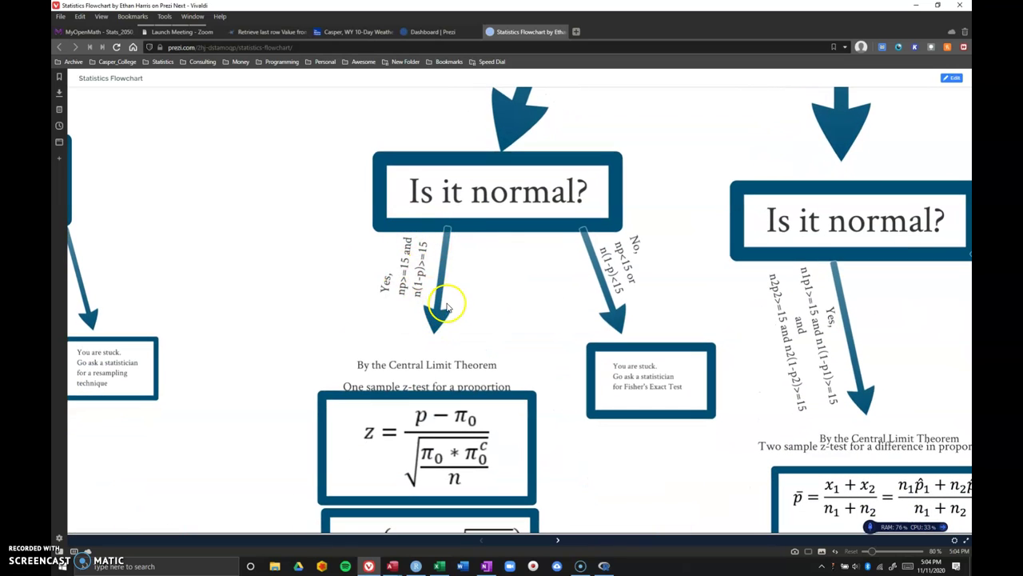
left_click_drag(524, 292, 544, 107)
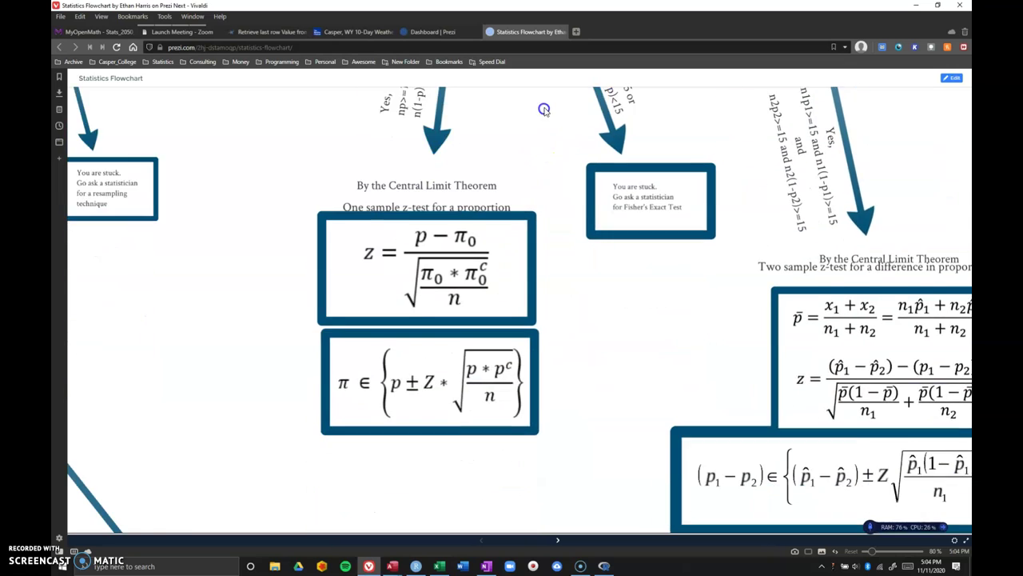
left_click(583, 368)
left_click_drag(584, 362, 587, 347)
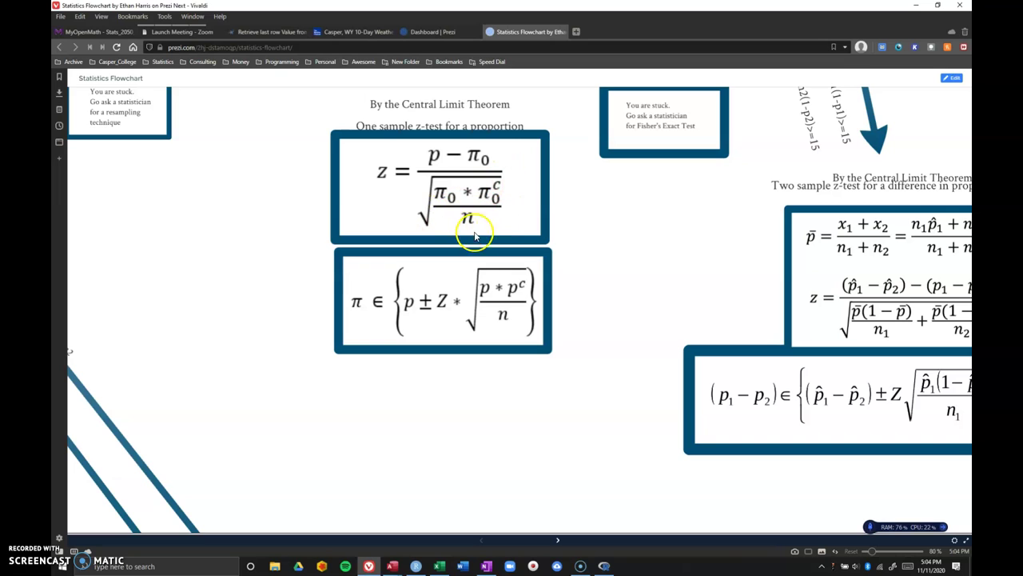
Back in Excel, enter =(B21-B20)/SQRT(B20*(1-B20)/B22) in D20, giving z = -2.18218.
left_click(917, 6)
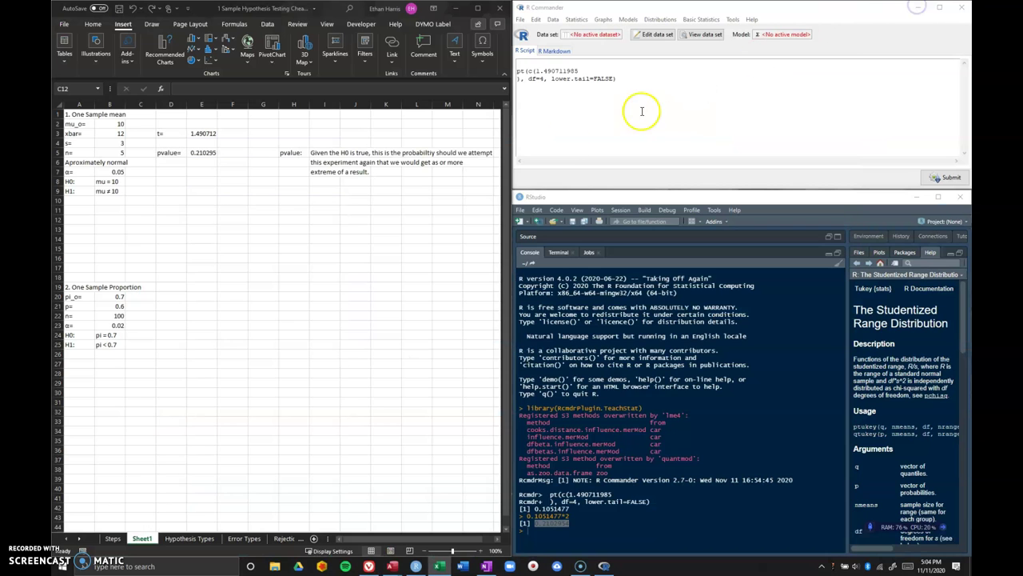
left_click(224, 324)
left_click(177, 298)
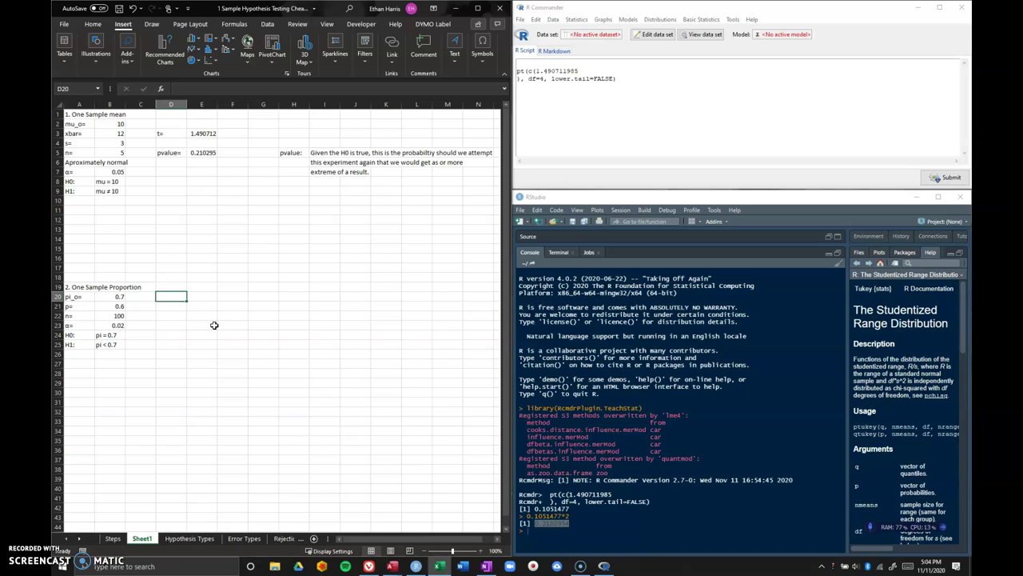
type("=(B21-")
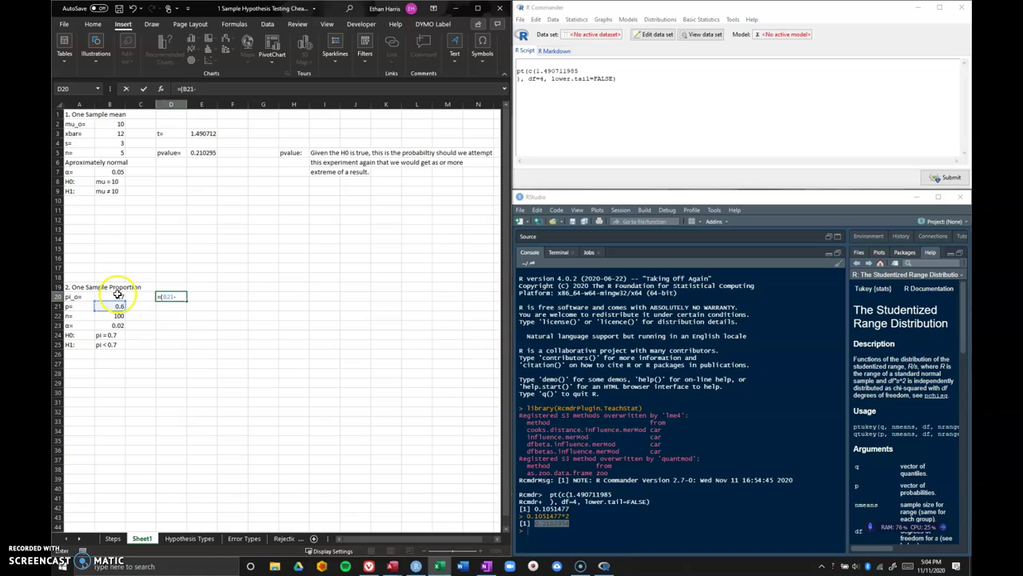
left_click(118, 295)
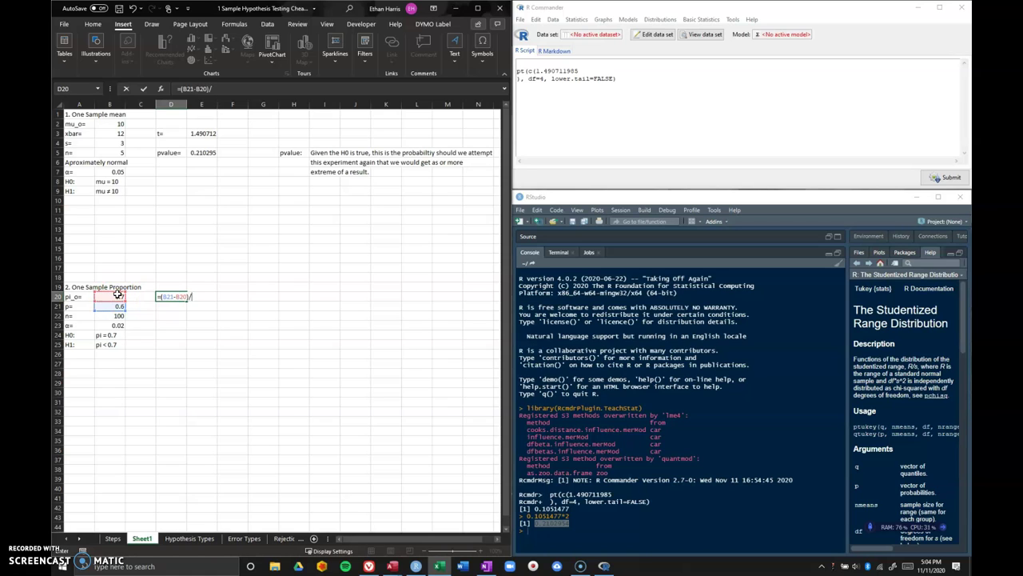
type(")/sqrt(")
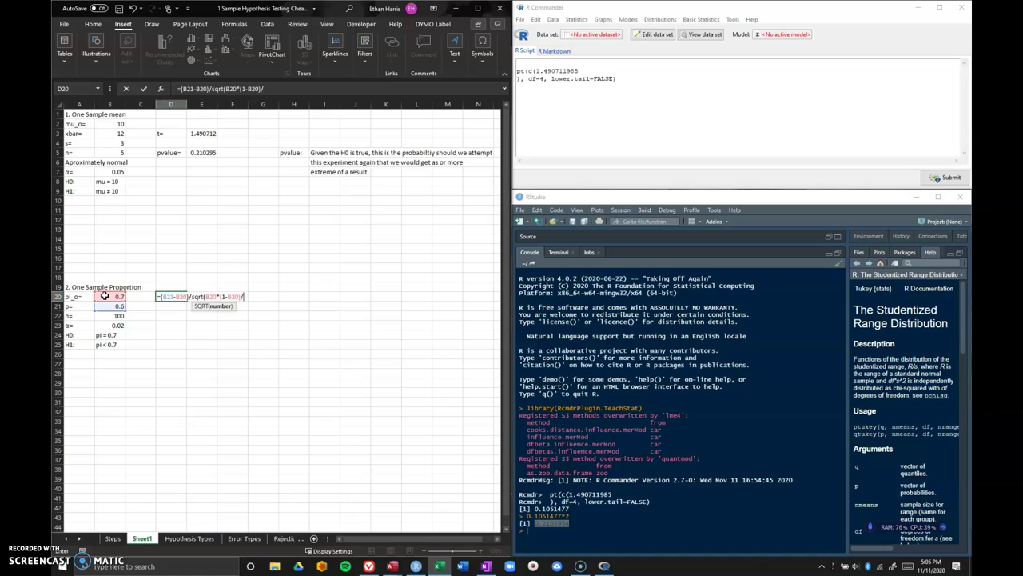
left_click(111, 317)
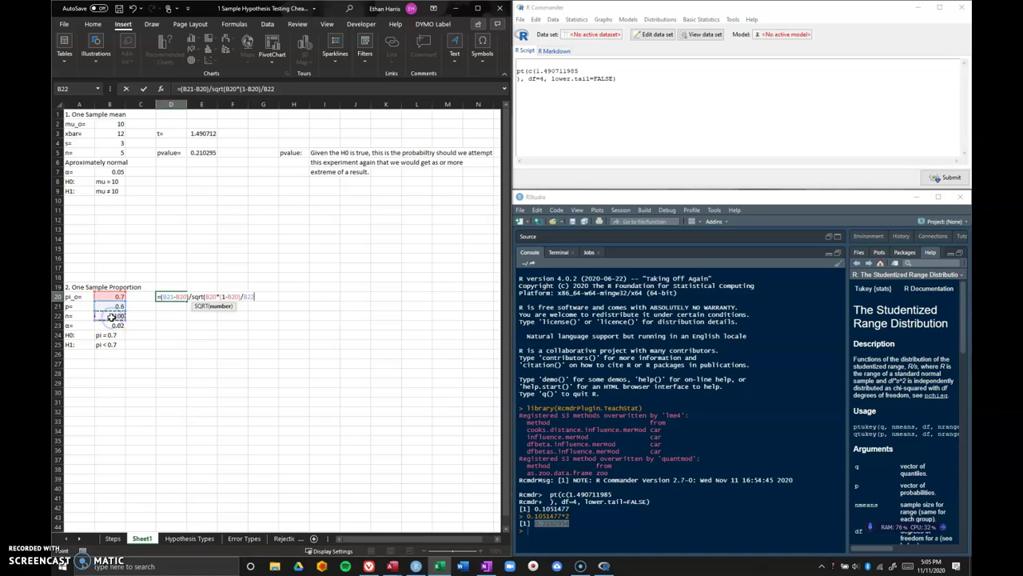
type(")")
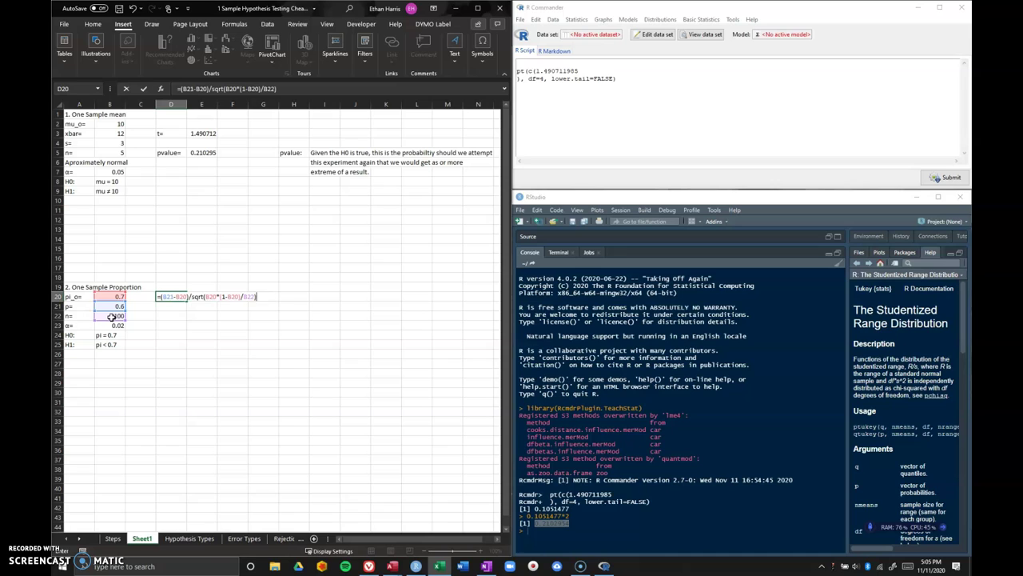
key("Return")
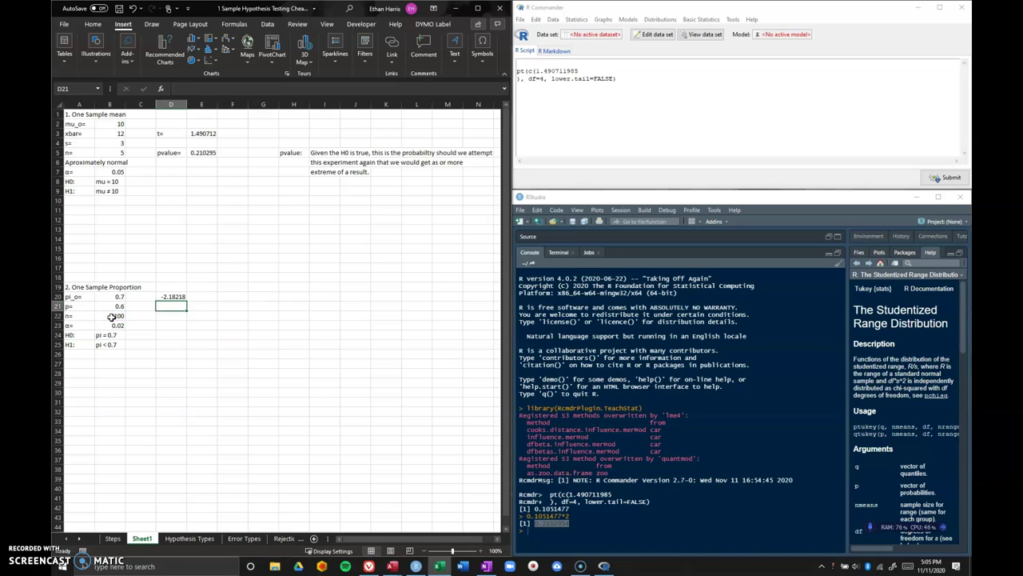
Move the z result over to E20 and label D20 with z=.
left_click(175, 294)
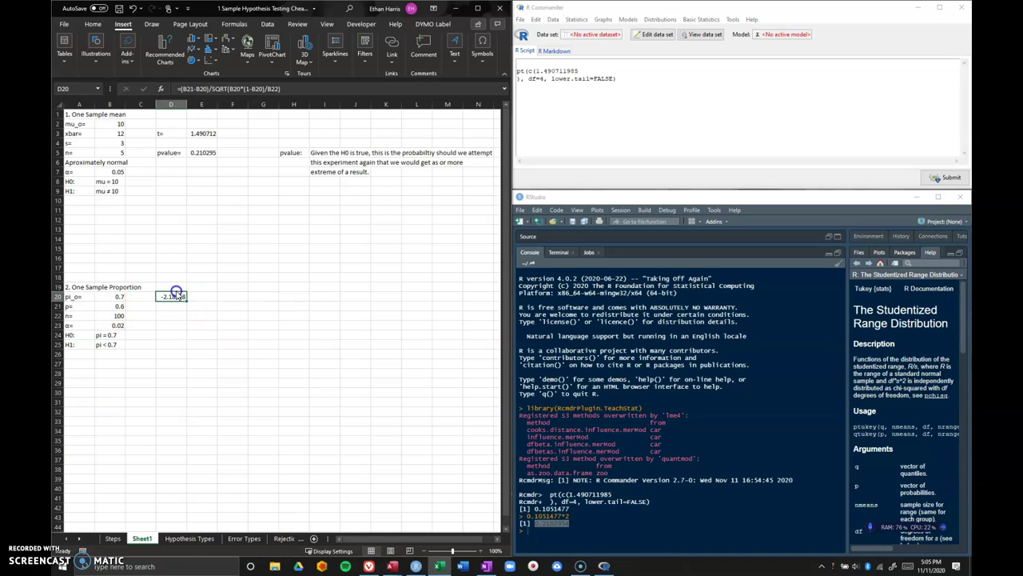
left_click_drag(174, 294, 203, 296)
left_click(171, 295)
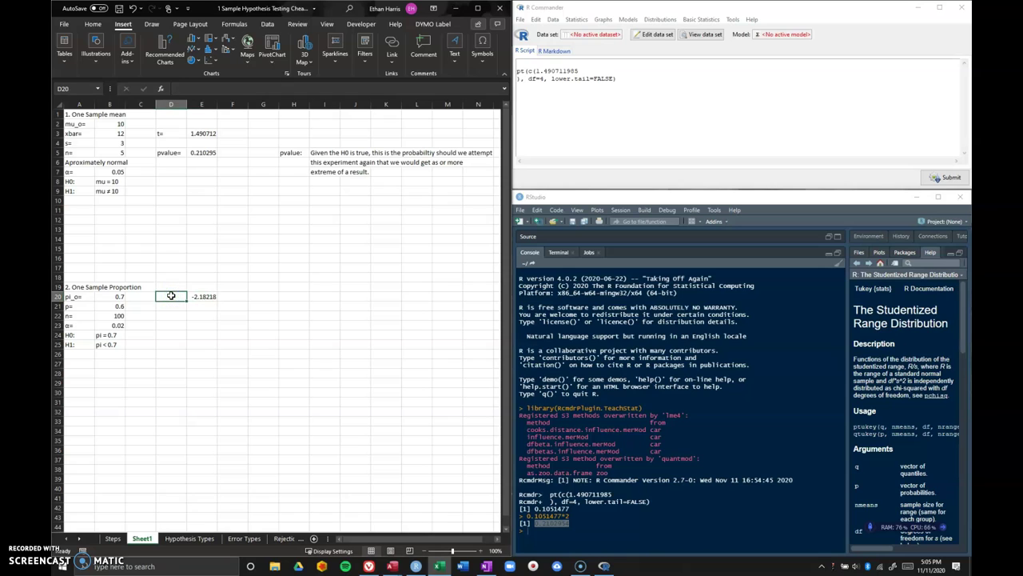
type("z=")
key("Return")
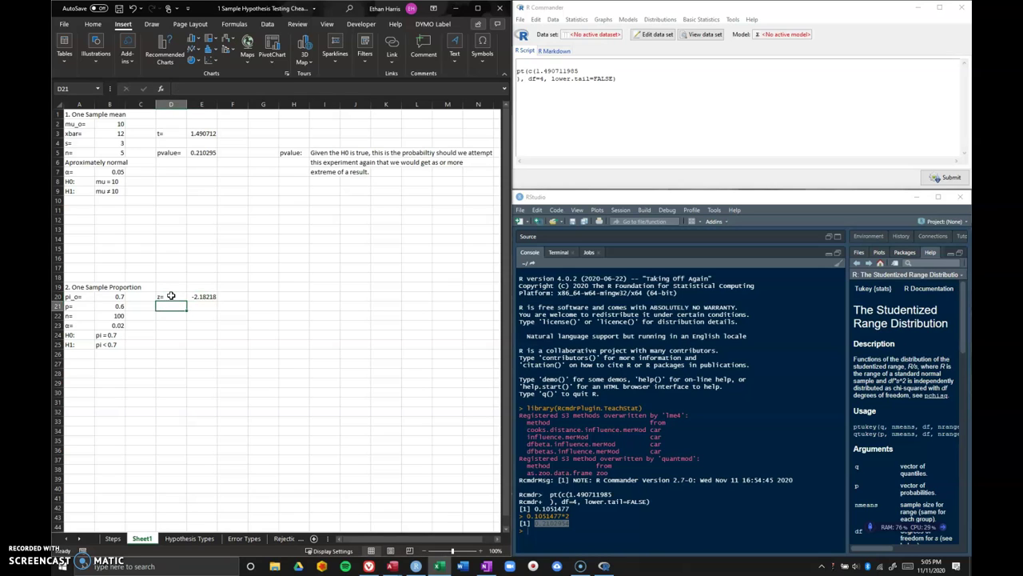
left_click(261, 307)
Open R Commander's Normal probabilities dialog under Continuous distributions.
left_click(686, 102)
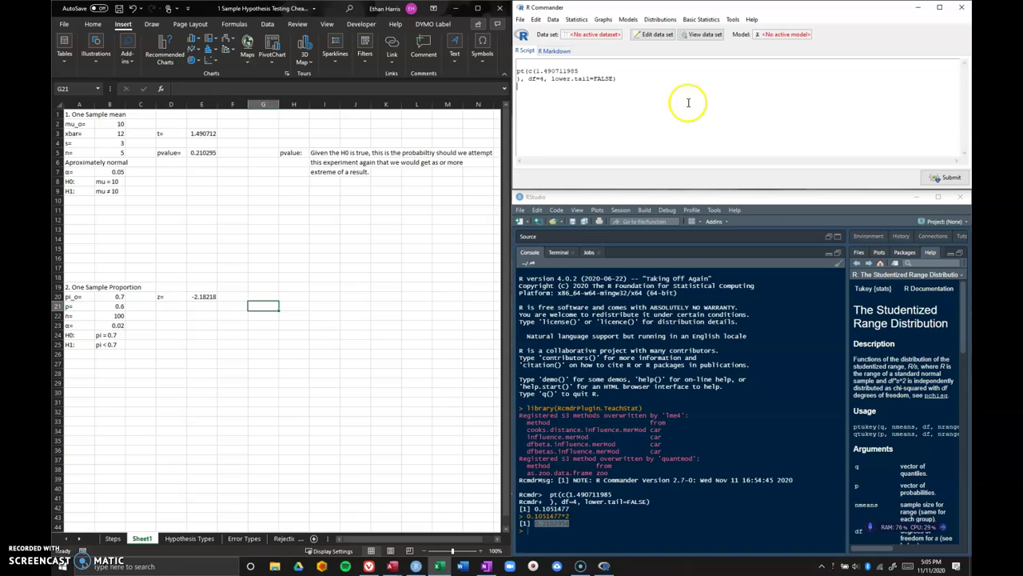
left_click(704, 19)
mouse_move(709, 50)
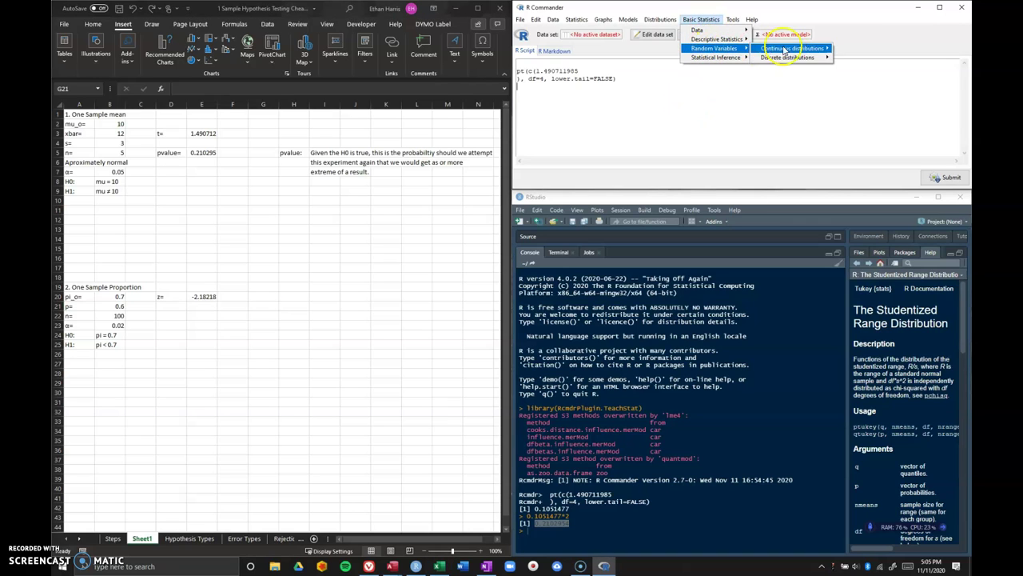
mouse_move(790, 50)
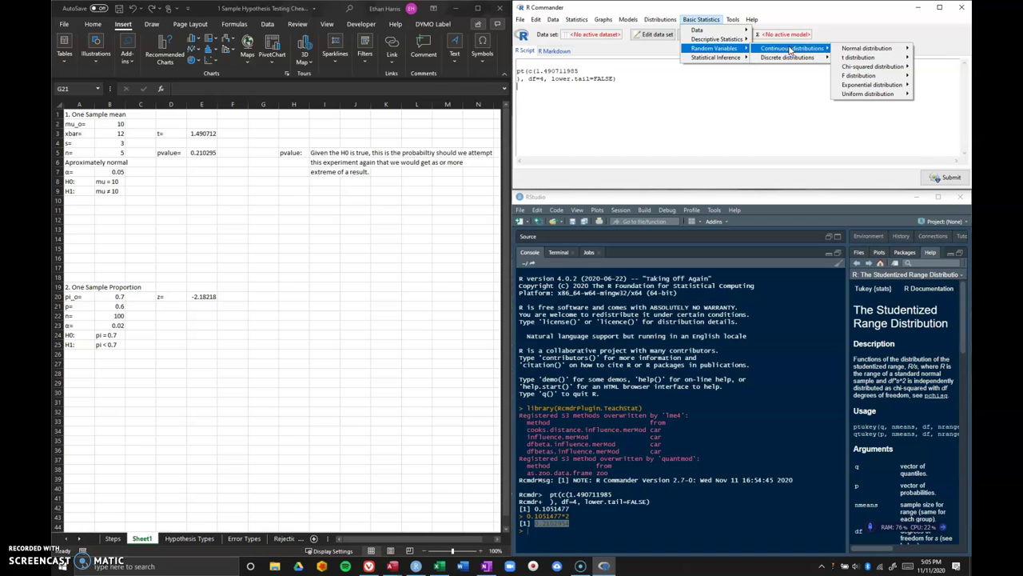
mouse_move(849, 49)
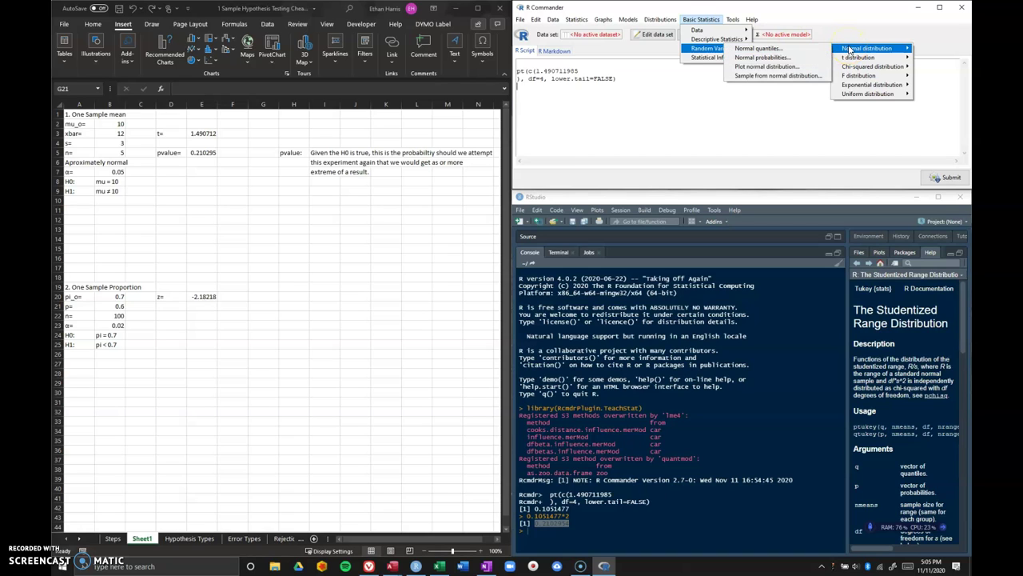
left_click(764, 58)
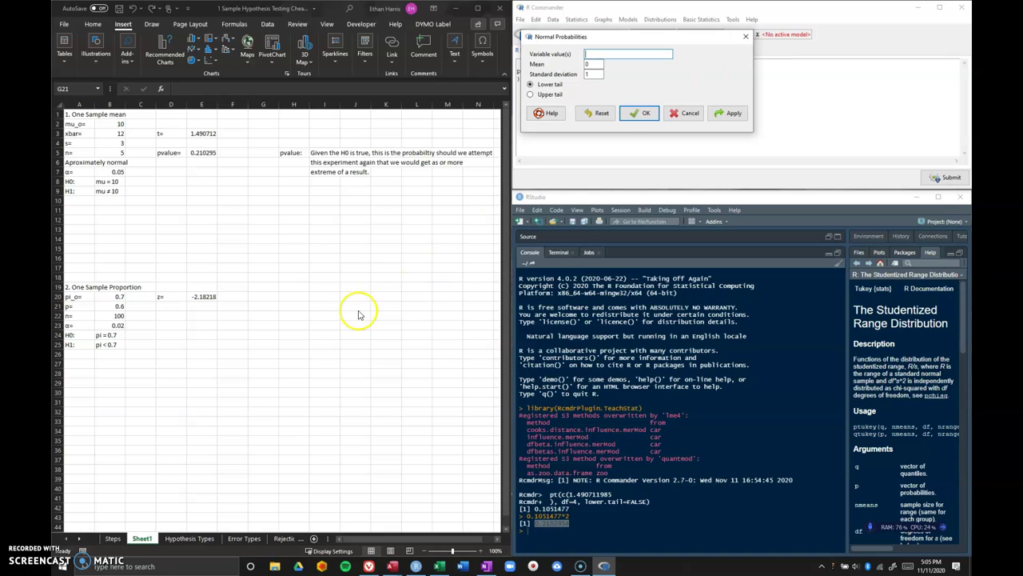
Copy the z value -2.182178902 from E20 into the dialog's variable value field.
left_click(203, 296)
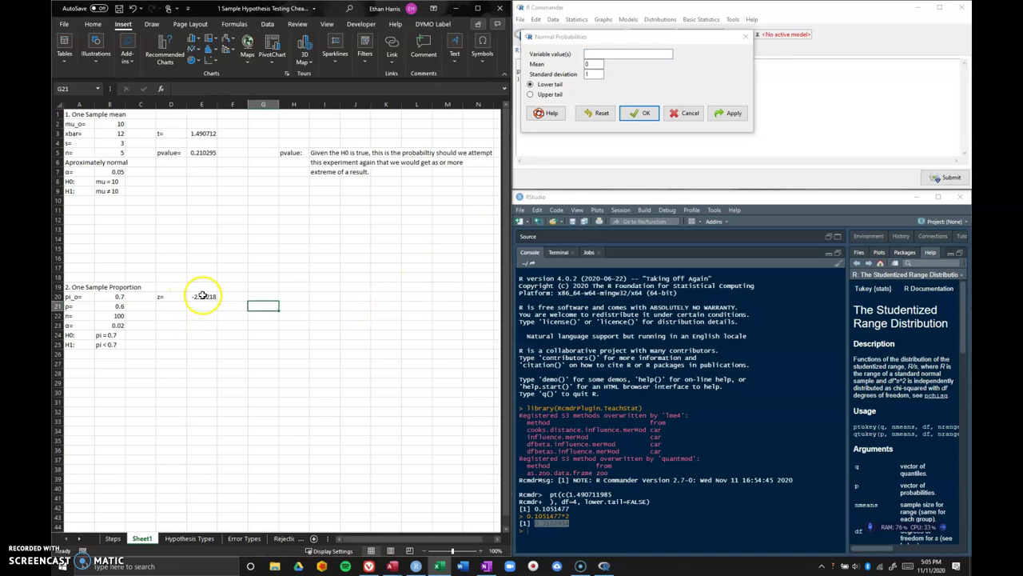
left_click(203, 296)
key("ctrl+c")
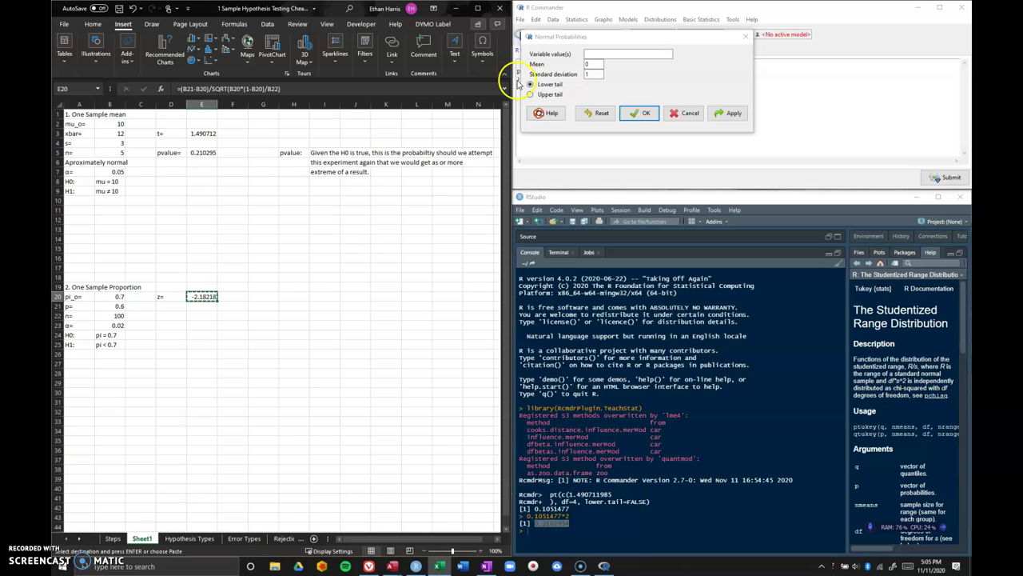
left_click(599, 52)
key("ctrl+v")
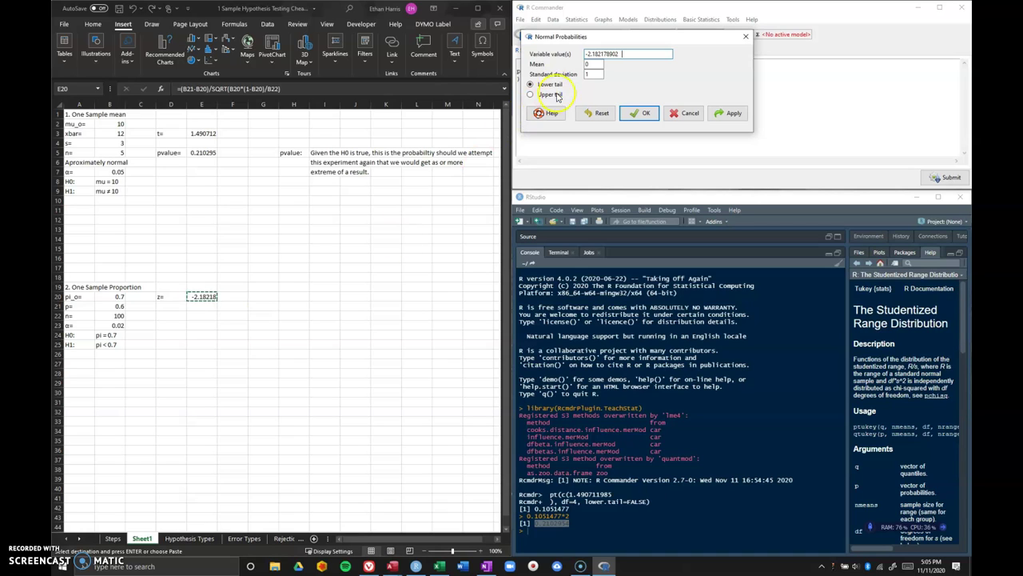
Set sd to 1 and compute the lower-tail probability, 0.01454817.
left_click(605, 75)
type("1")
key("BackSpace")
type("1")
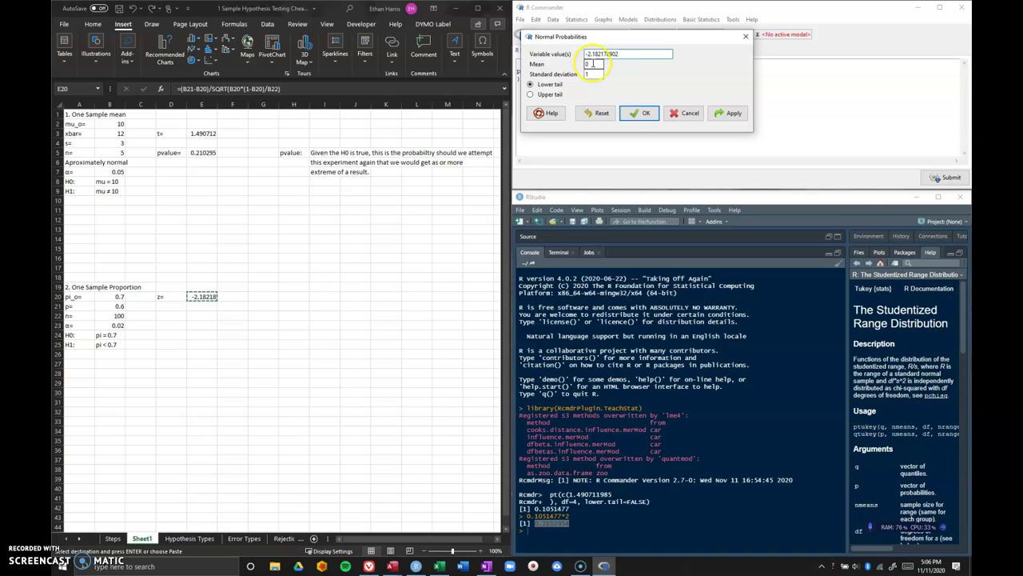
left_click_drag(625, 54, 573, 56)
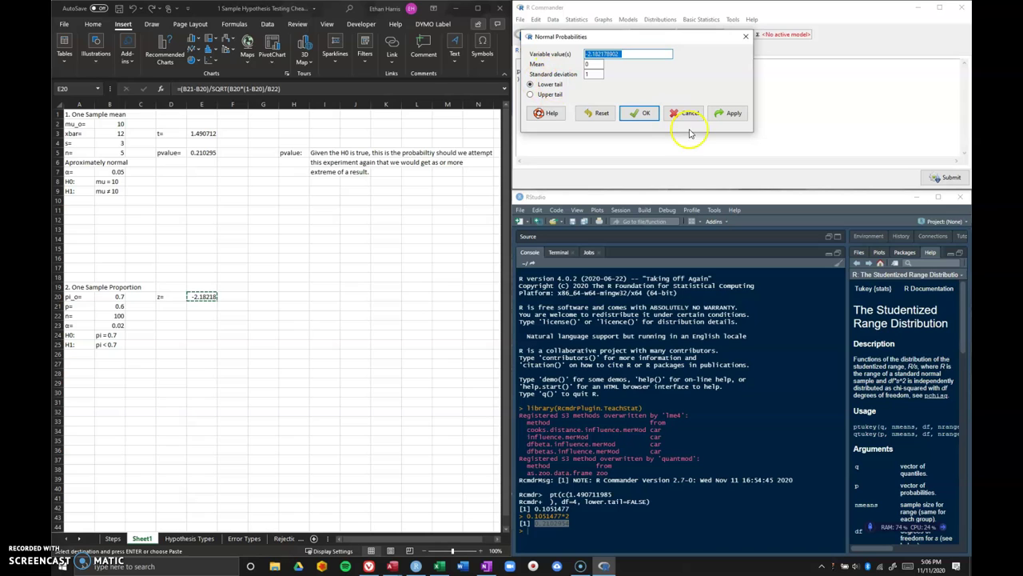
left_click(640, 114)
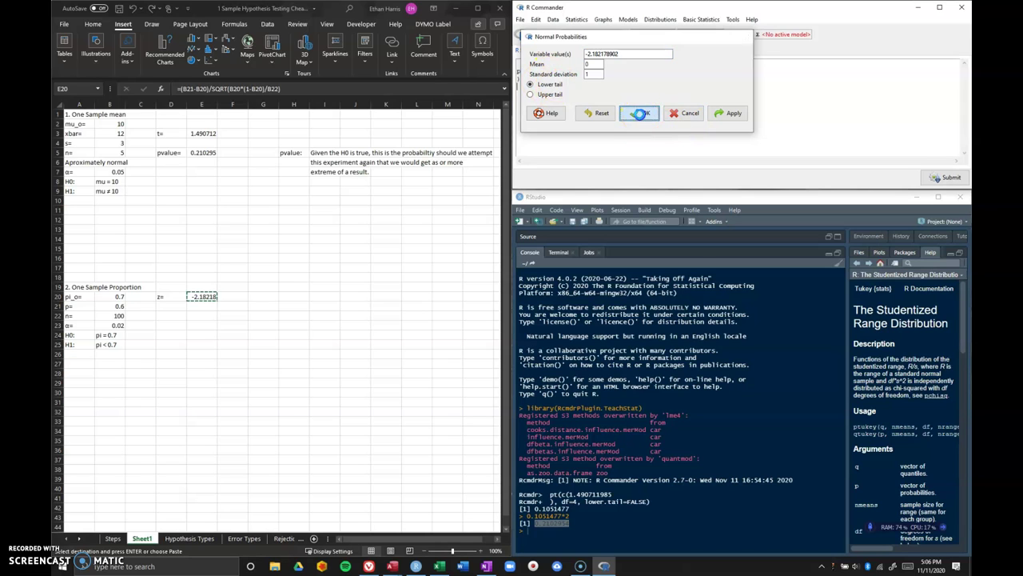
left_click_drag(574, 536, 543, 538)
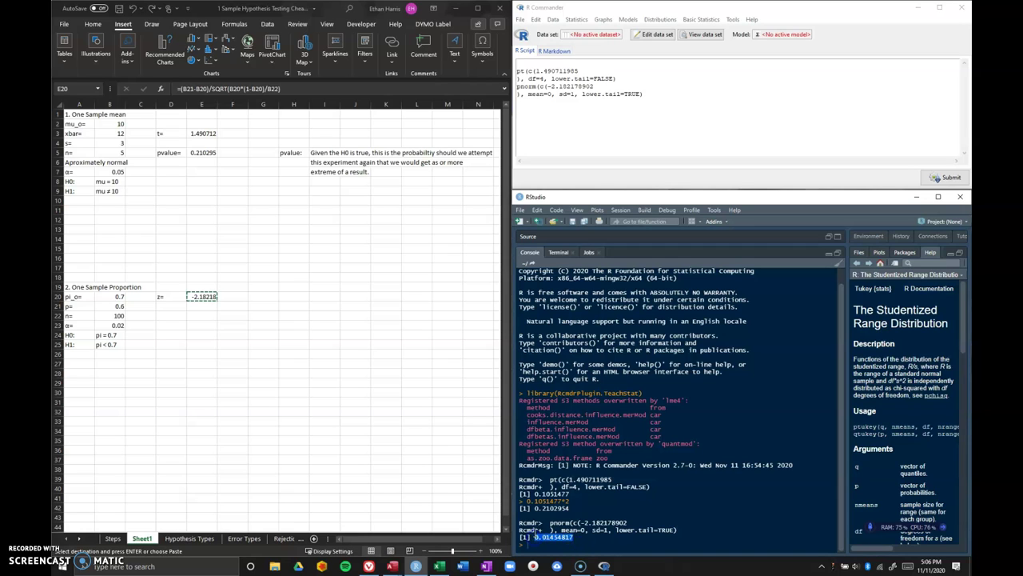
Label D22 pvalue= and paste 0.01454817 as a value into E22.
key("ctrl+c")
left_click(165, 315)
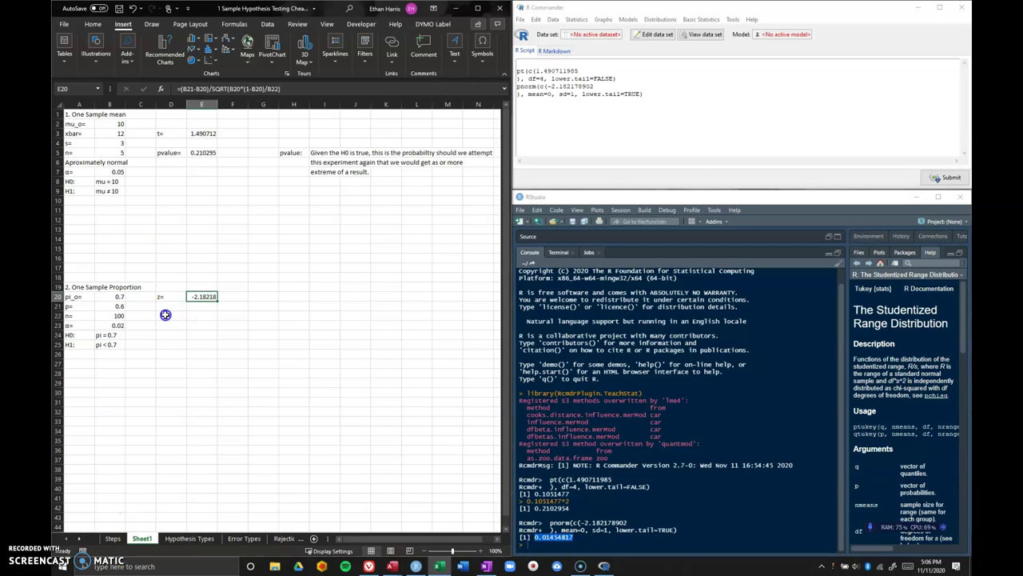
left_click(165, 315)
type("pvalue")
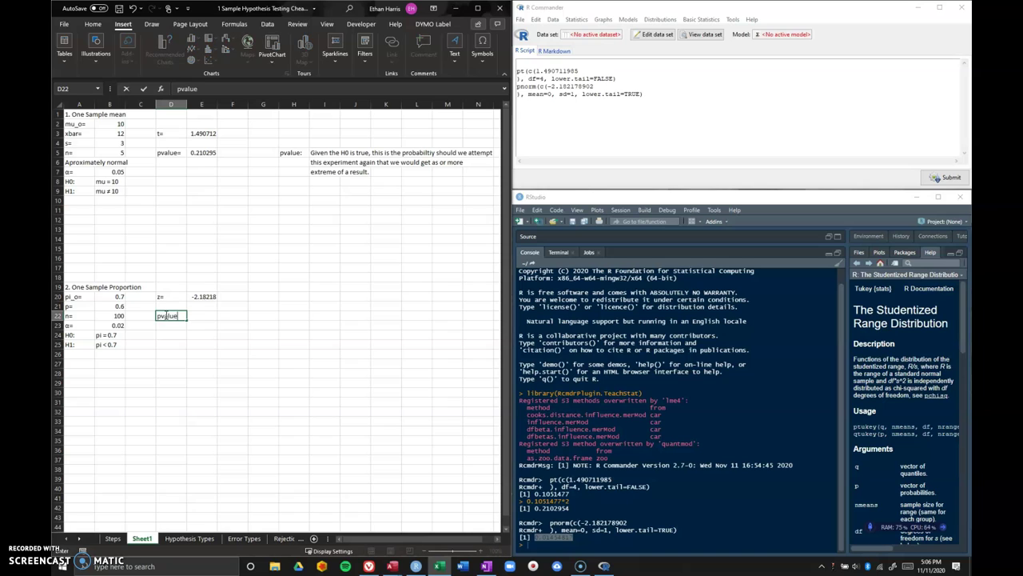
type("=")
key("Tab")
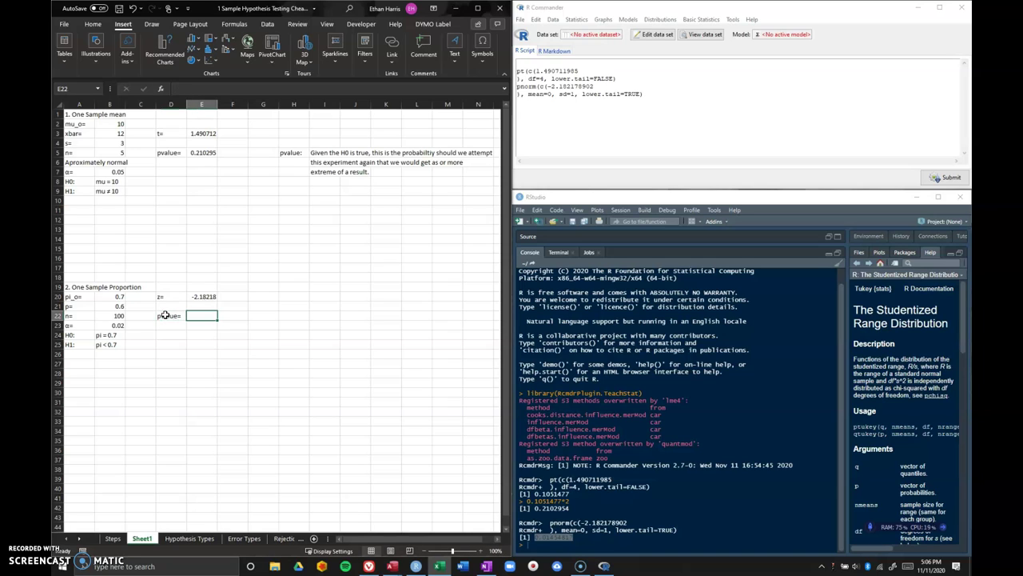
key("ctrl+v")
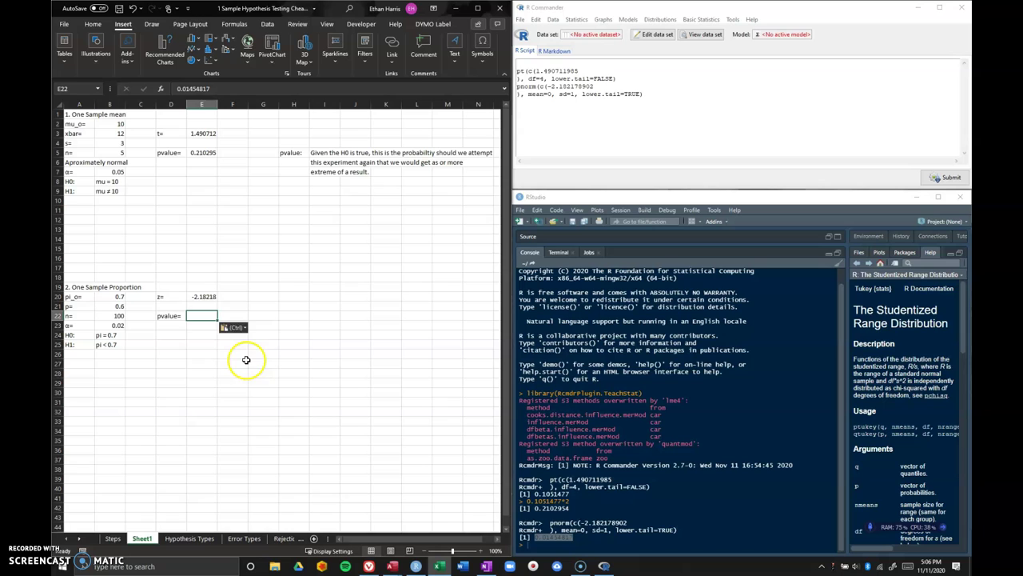
left_click(202, 315)
right_click(202, 314)
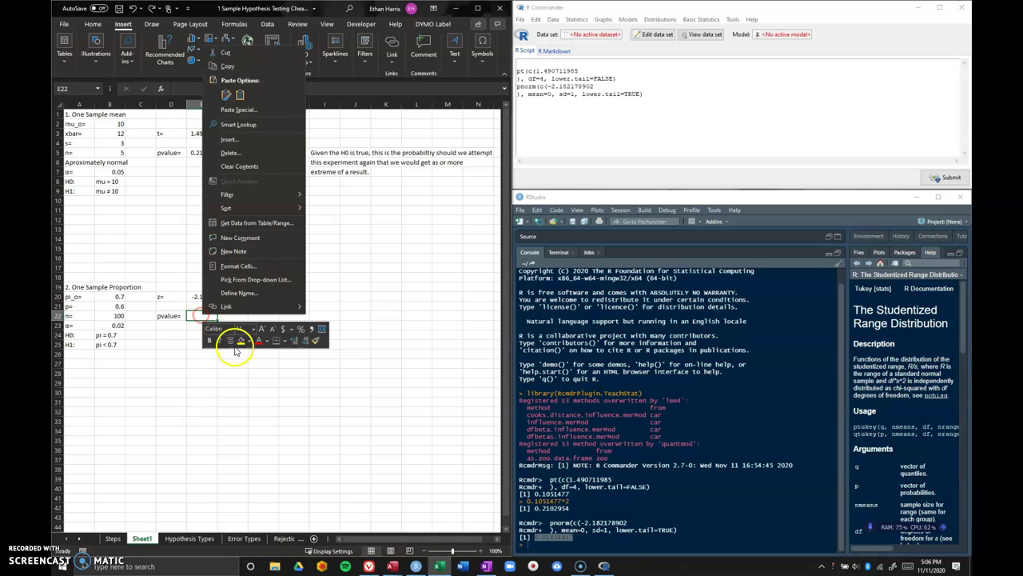
left_click(241, 92)
left_click(342, 296)
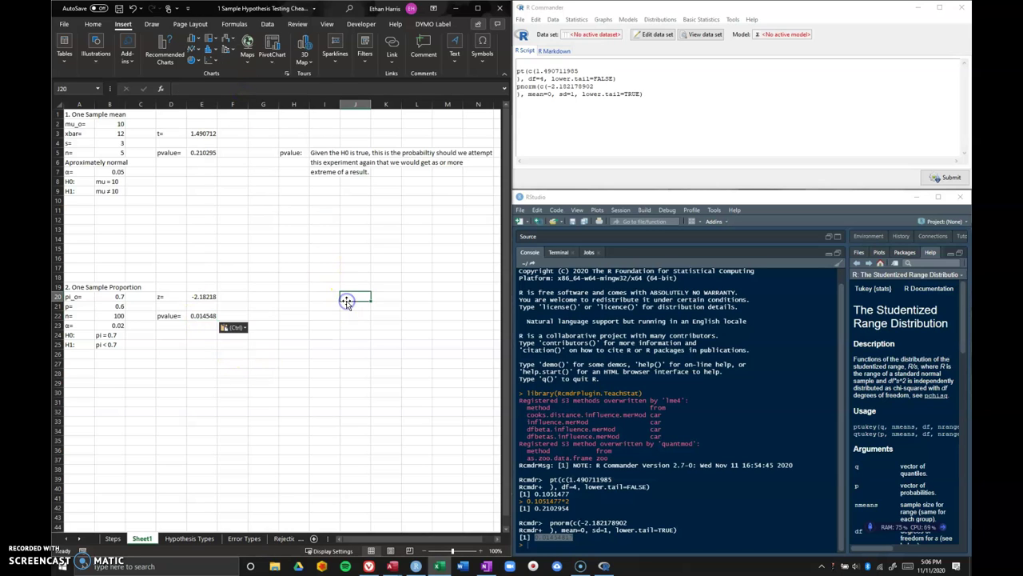